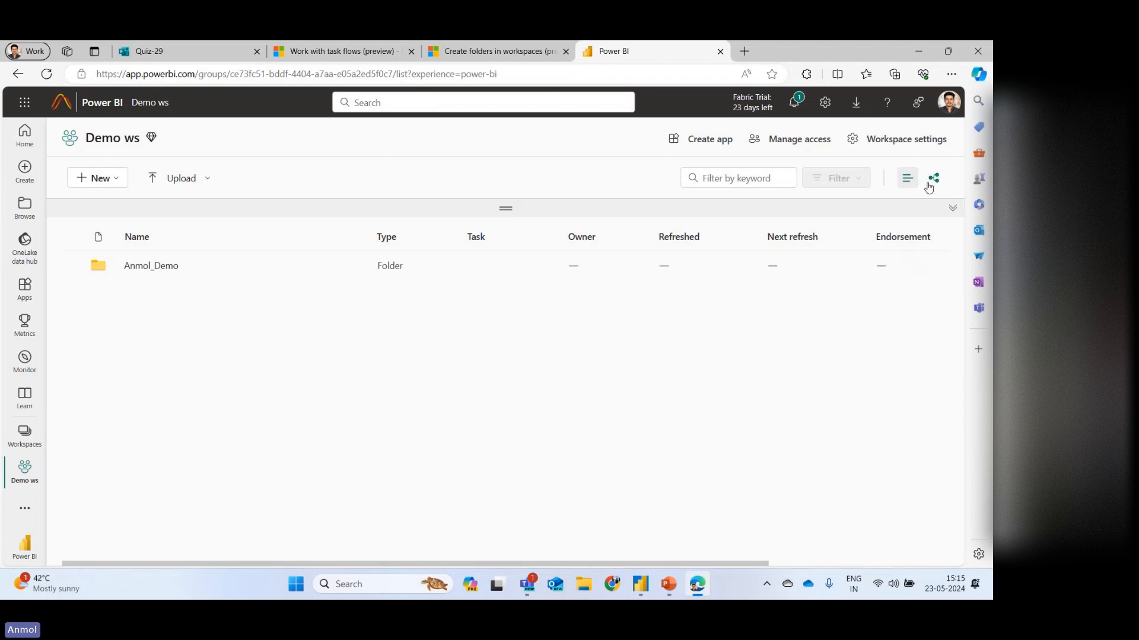
Step: Check the lineage view of the Demo ws workspace and return to its list view
left_click(934, 179)
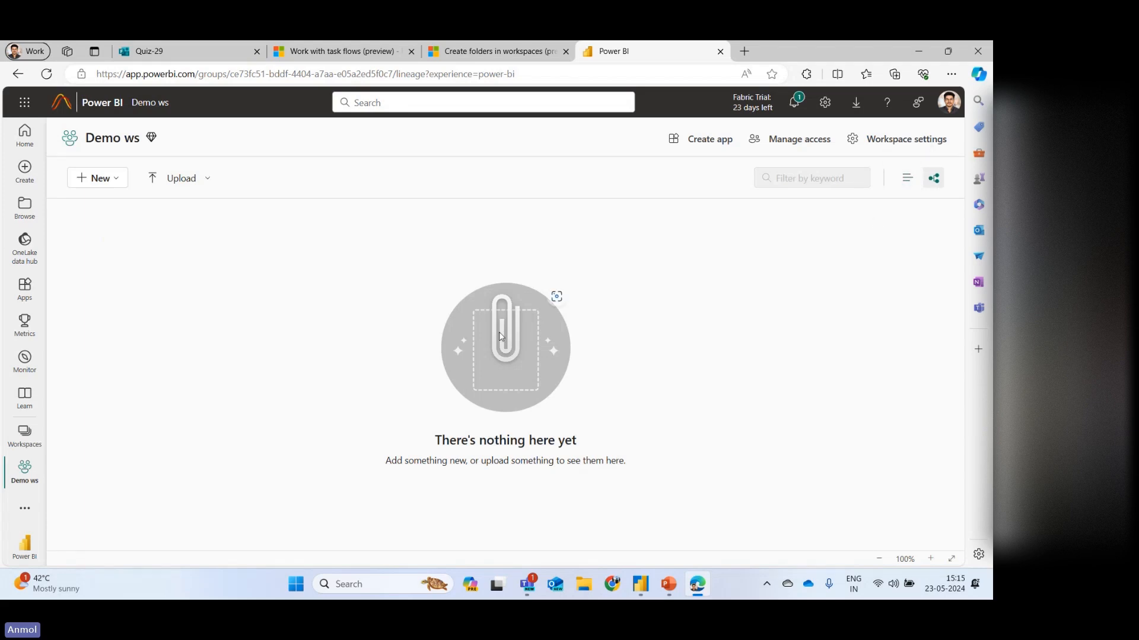
left_click(907, 178)
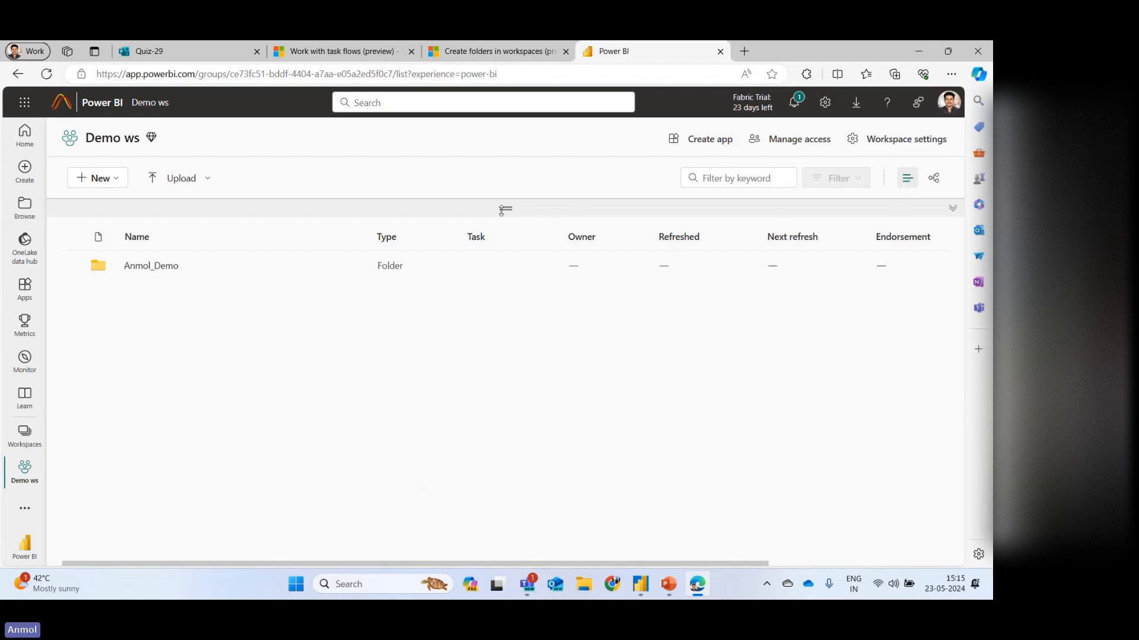
Step: Expand the collapsed task flow area above the item list and enlarge it until the options for starting a task flow show
left_click_drag(503, 209, 485, 323)
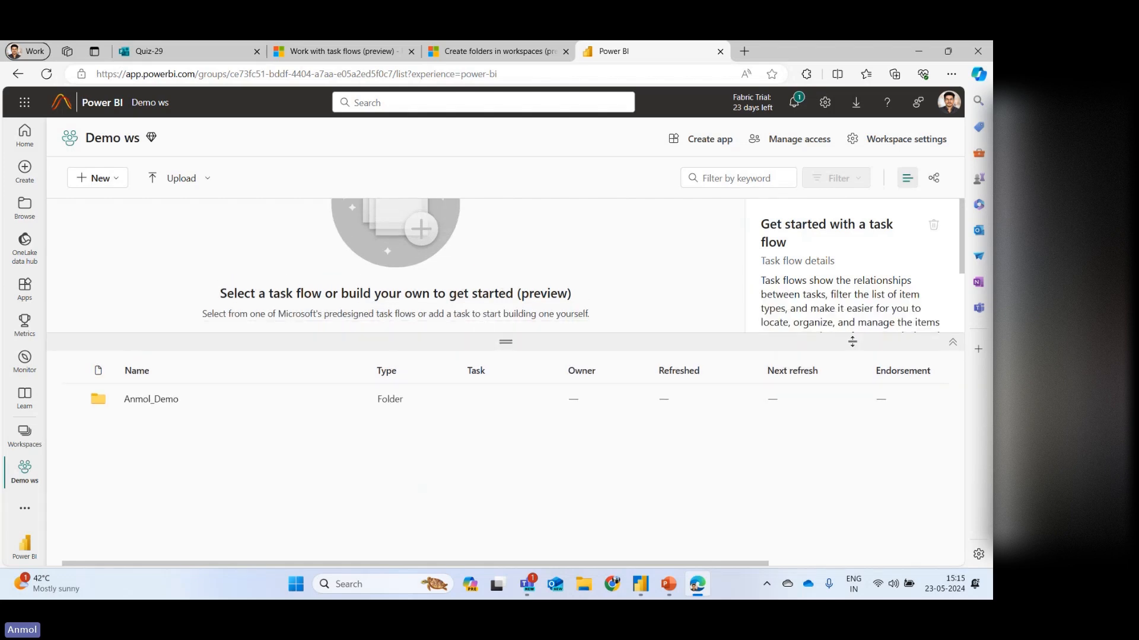
left_click(952, 343)
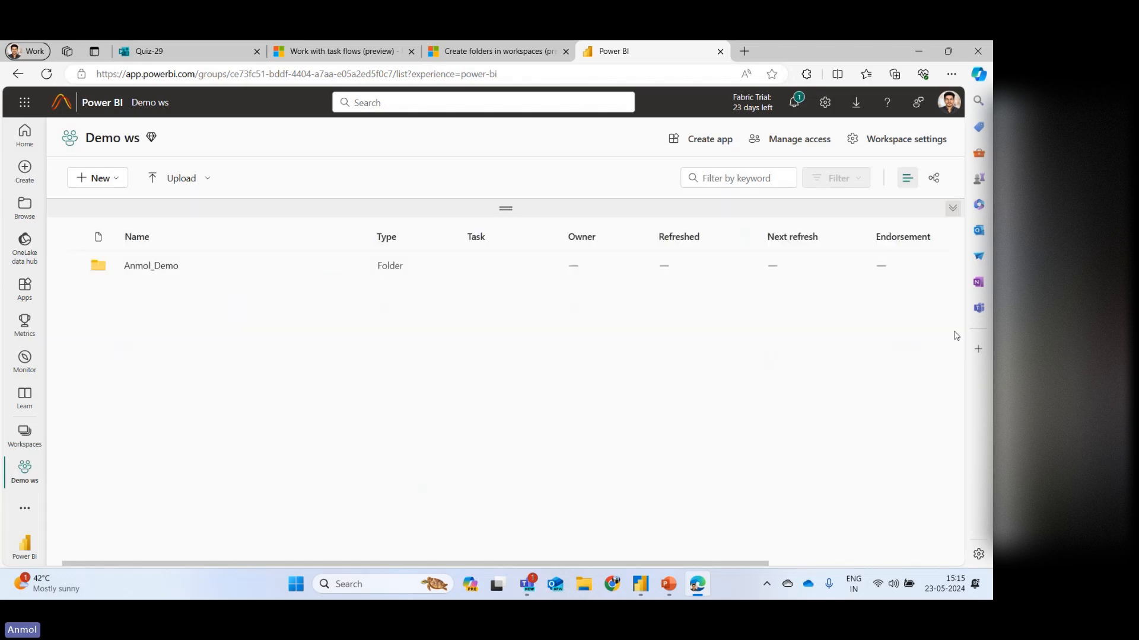
left_click(954, 210)
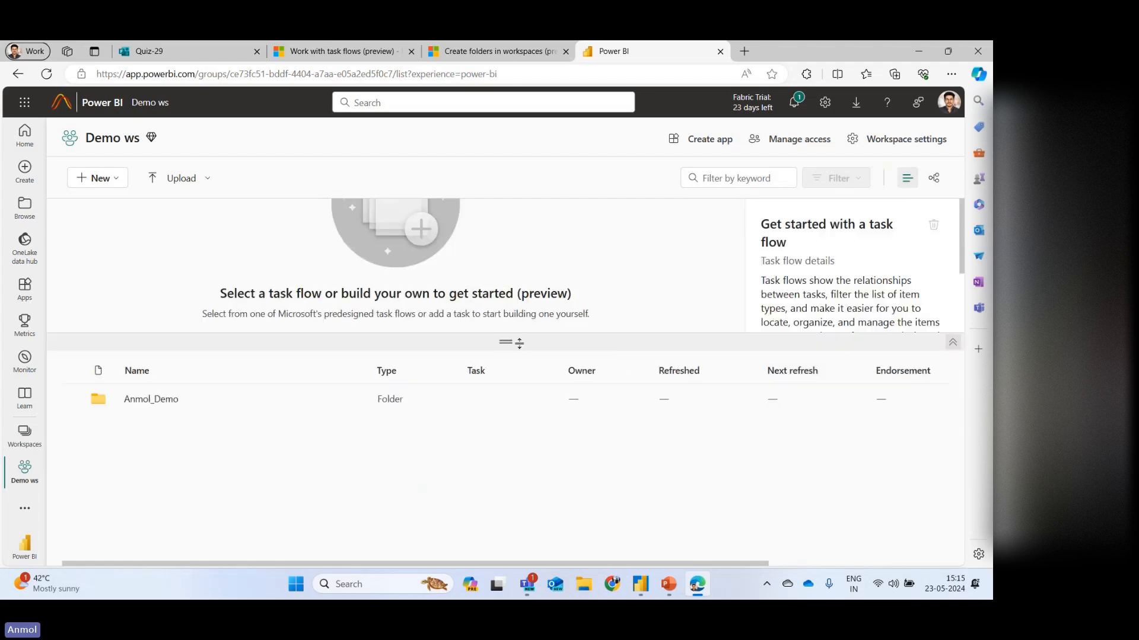
left_click_drag(506, 347, 511, 461)
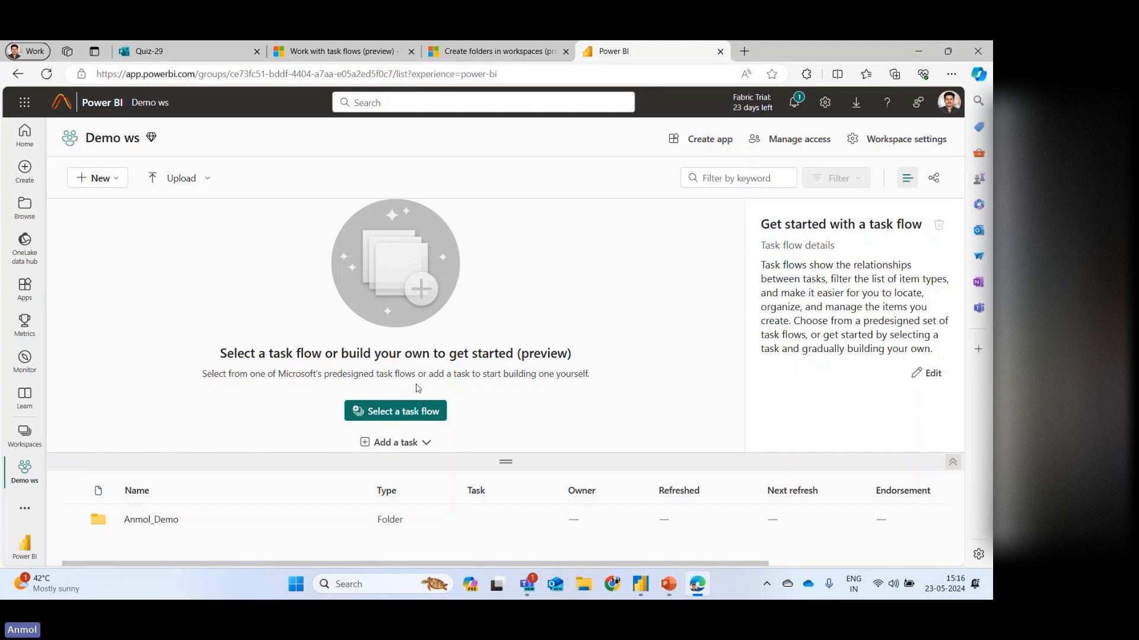
Step: Open the predesigned task flows and examine the Basic data analytics description, required workloads and required item types
left_click(379, 414)
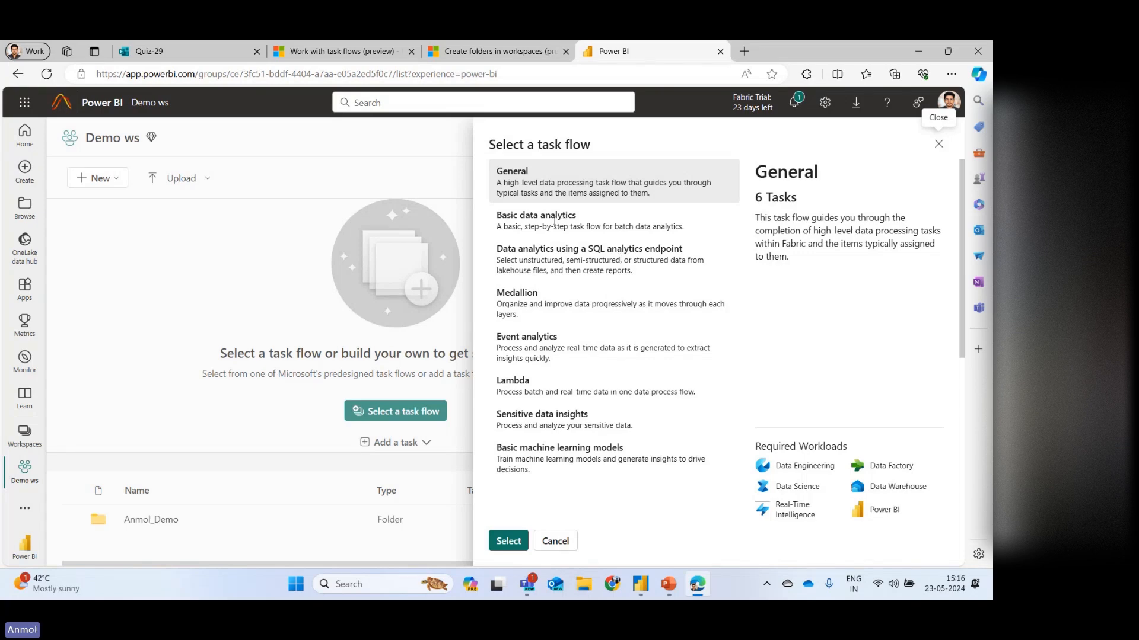
left_click(581, 221)
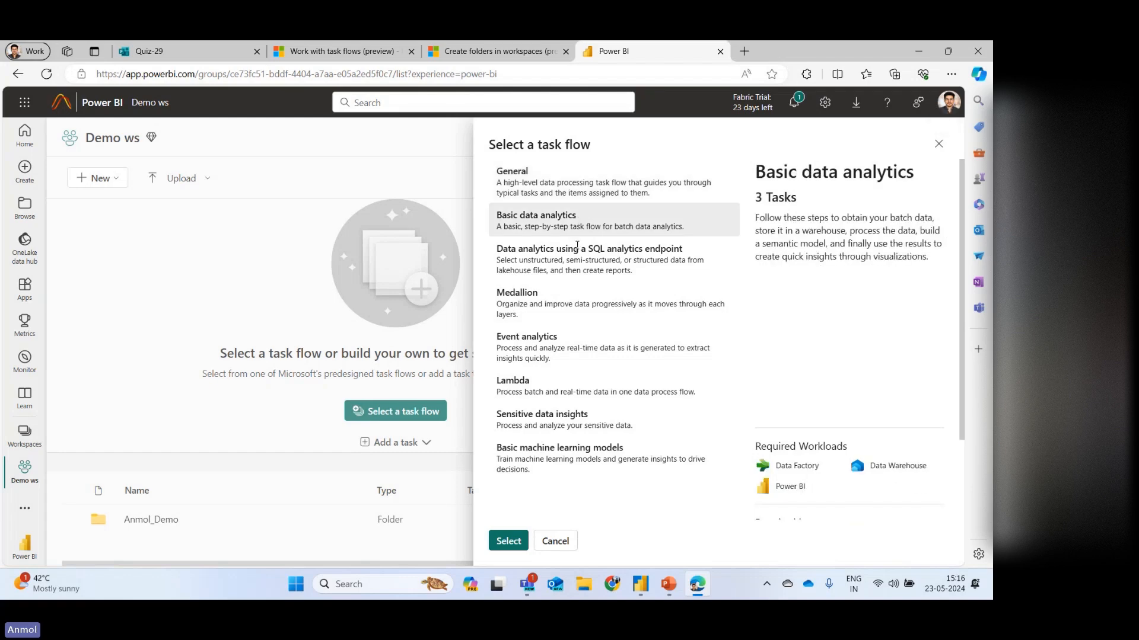
left_click(577, 252)
left_click(575, 296)
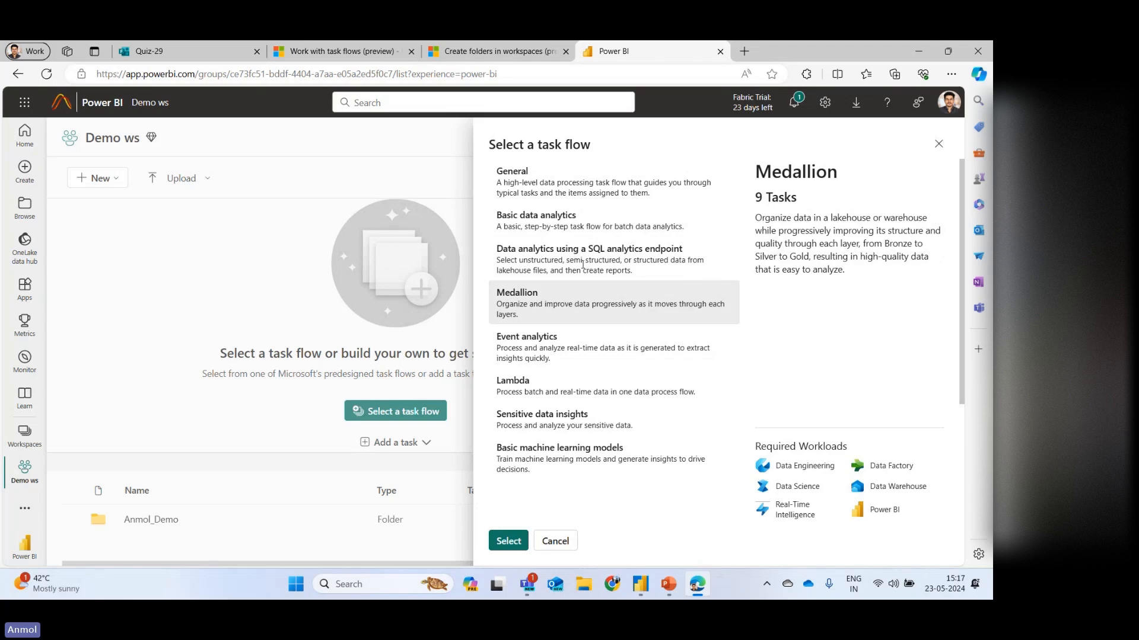
left_click(581, 227)
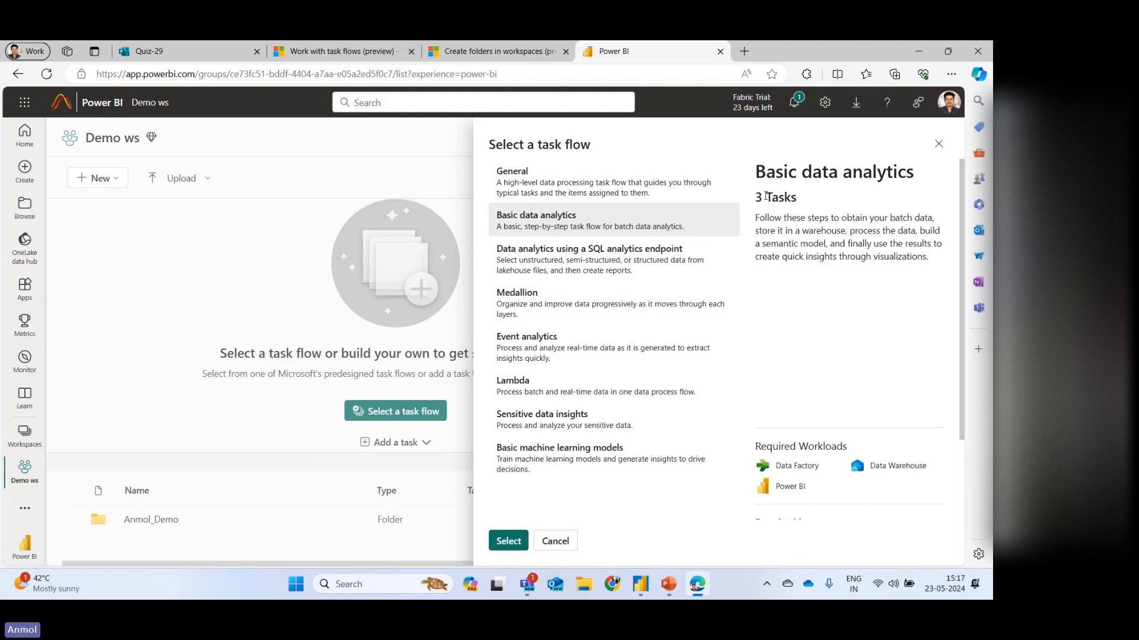
left_click_drag(766, 196, 798, 197)
scroll(784, 341, "down", 2)
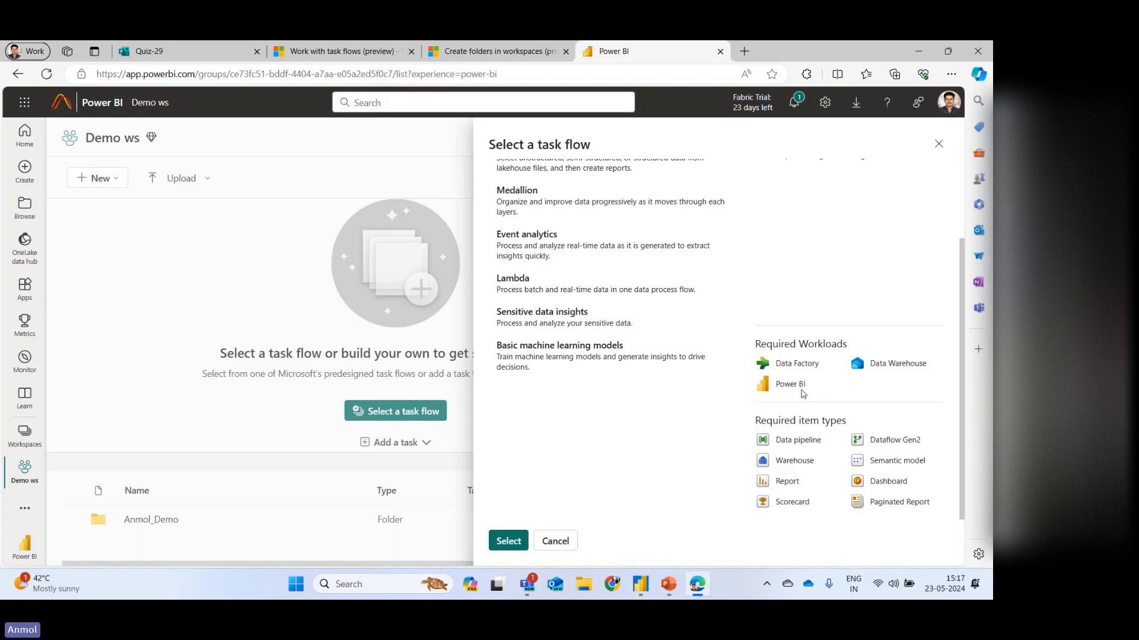
scroll(782, 390, "up", 1)
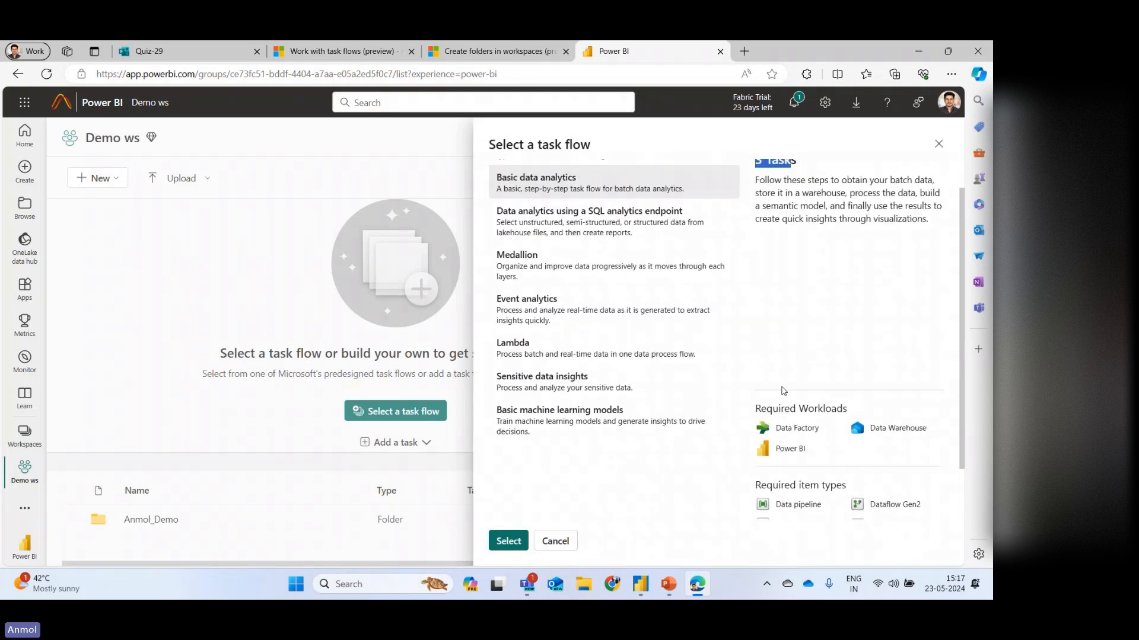
scroll(783, 390, "down", 1)
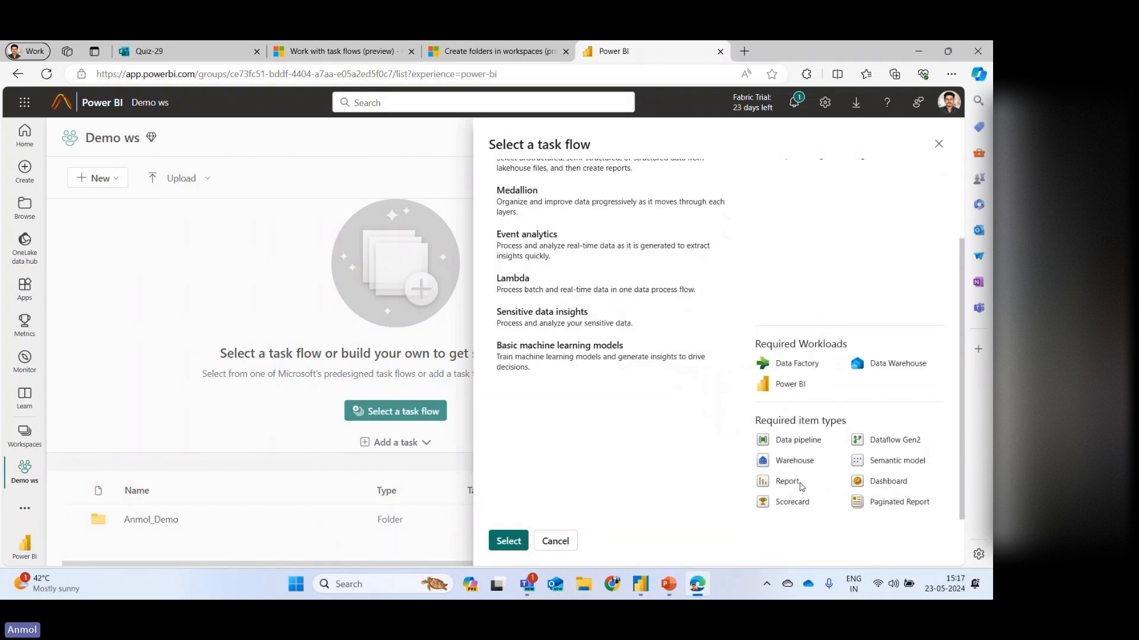
scroll(744, 497, "up", 2)
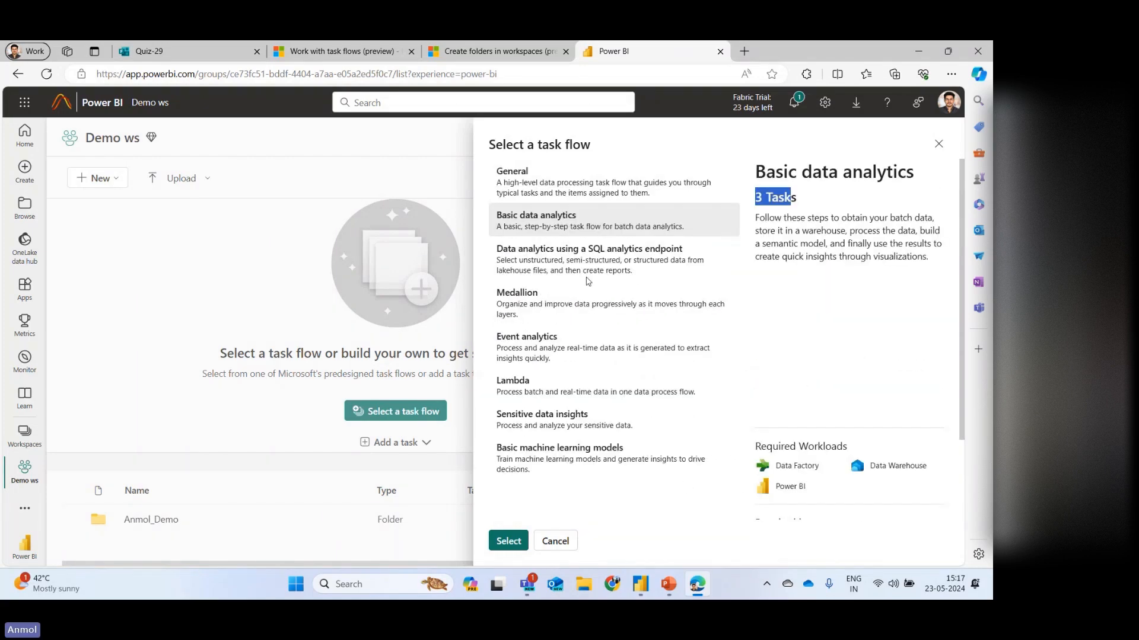
Step: Compare the SQL analytics endpoint, Medallion, Sensitive data insights and Basic machine learning models task flows, and leave the selection without applying one
left_click(573, 261)
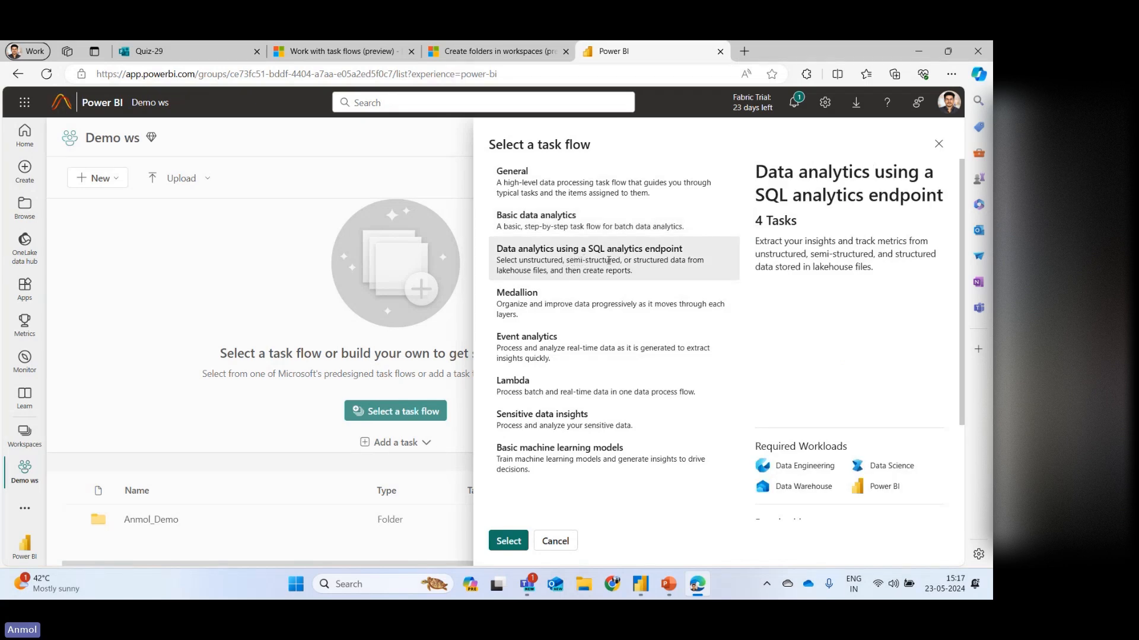
left_click(590, 299)
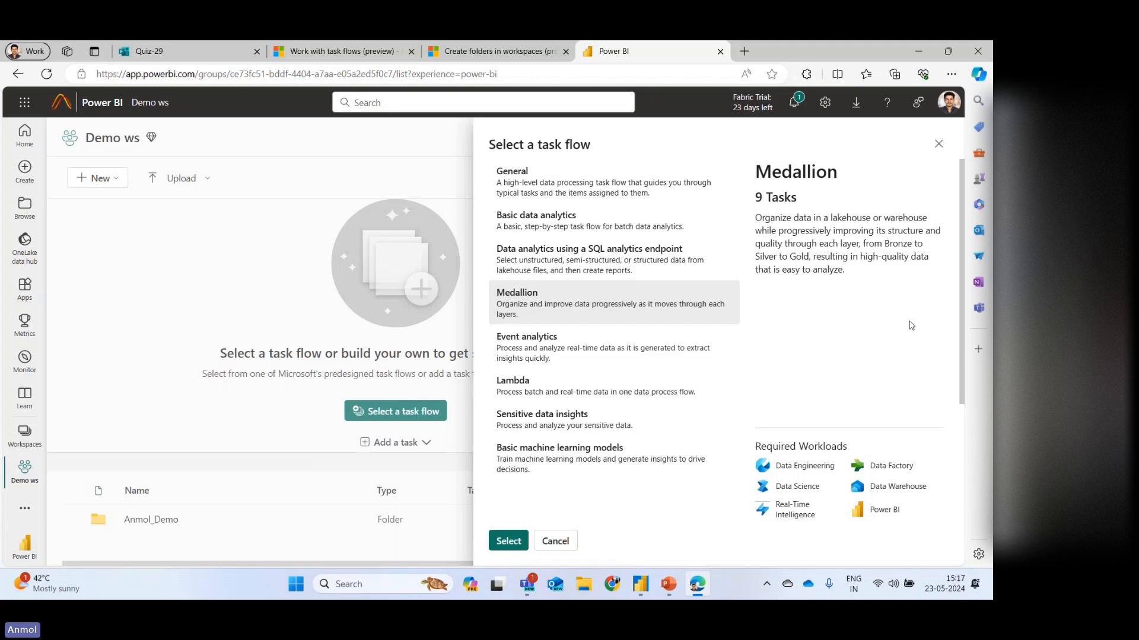
left_click_drag(885, 243, 898, 256)
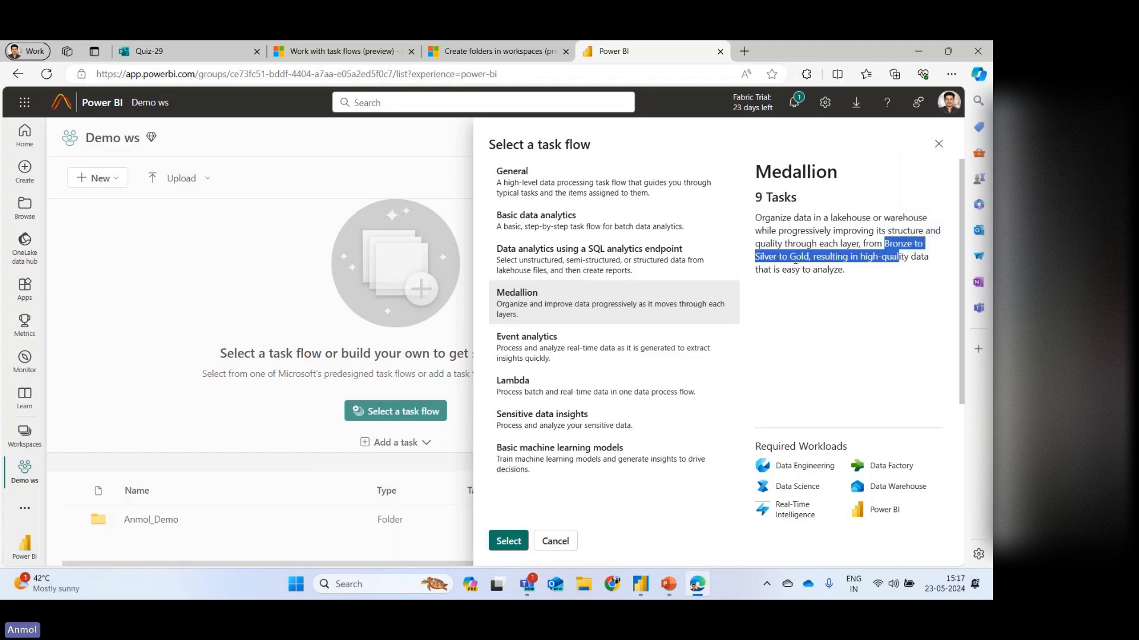
left_click(706, 324)
left_click(576, 415)
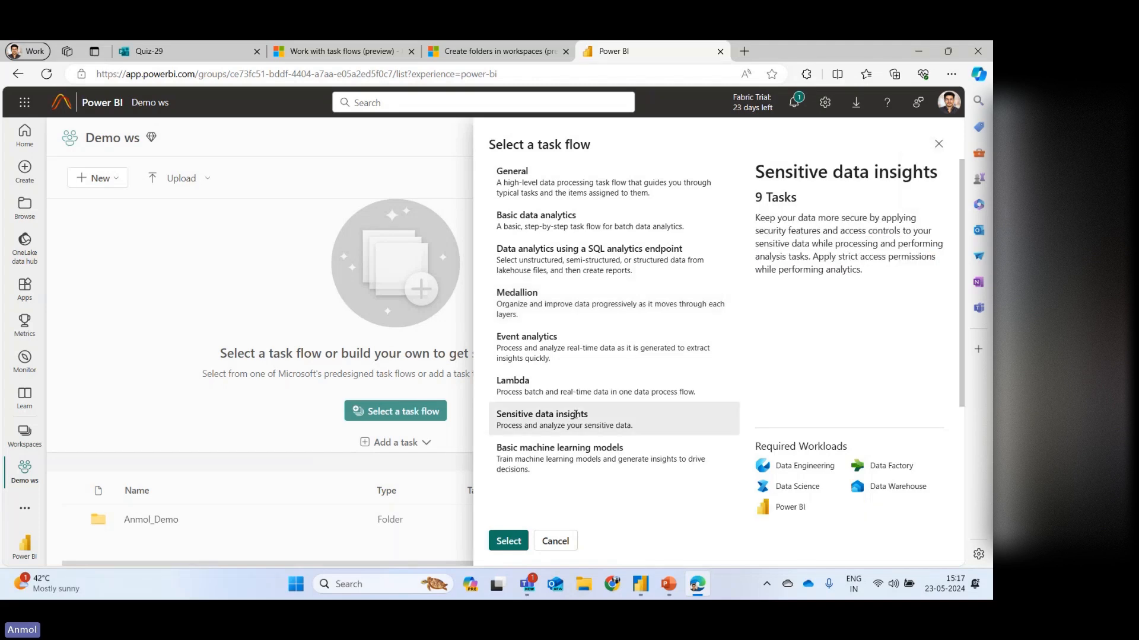
left_click(601, 450)
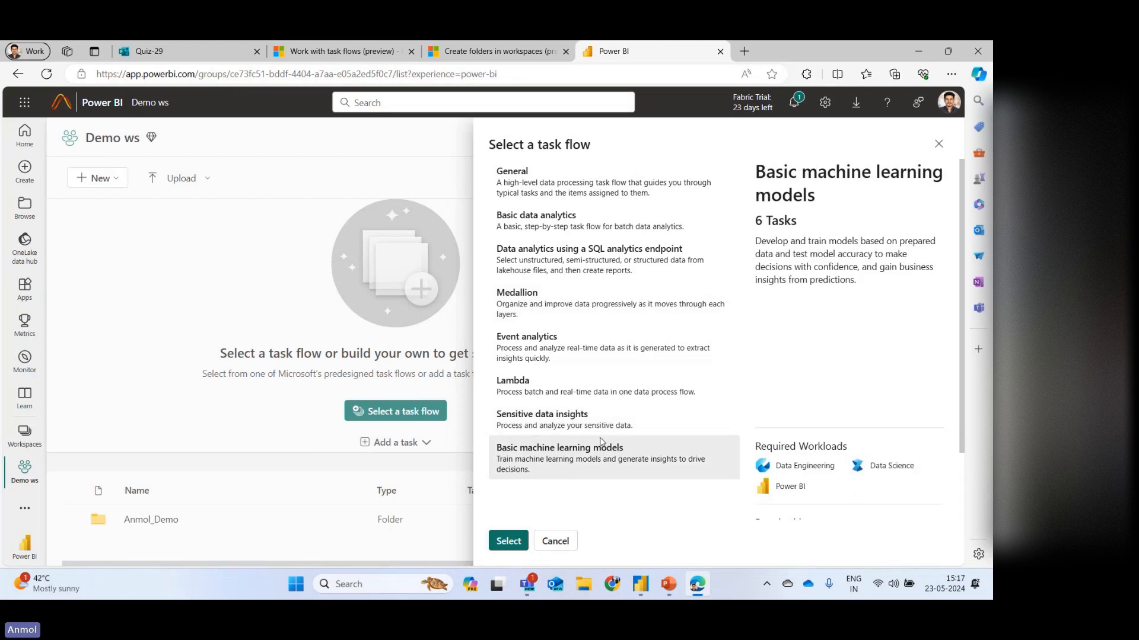
left_click(563, 227)
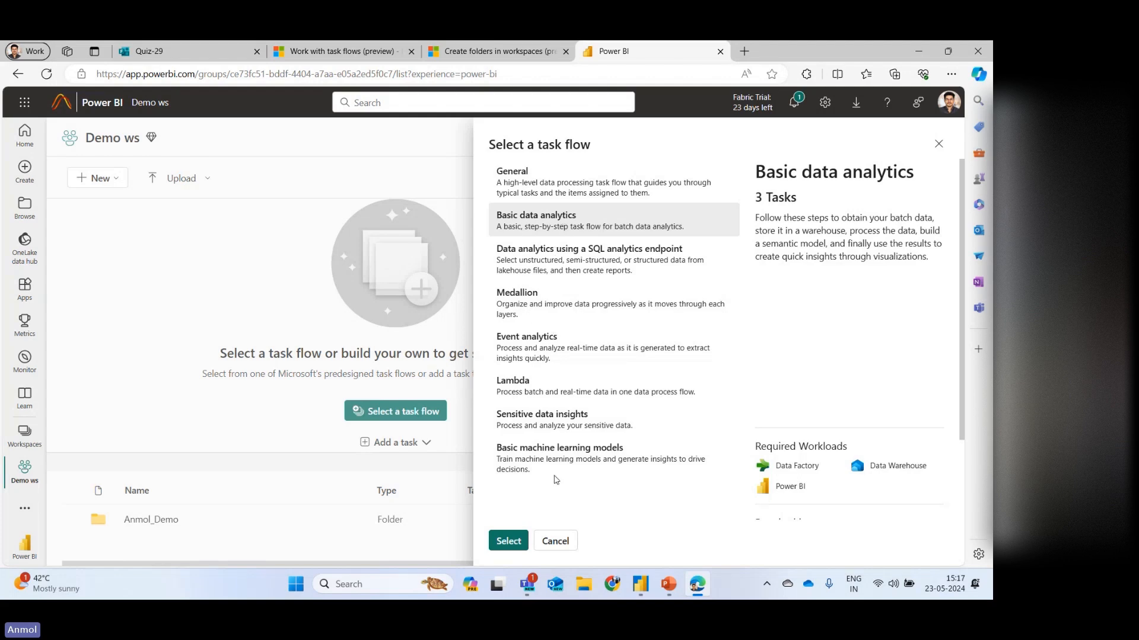
left_click(566, 542)
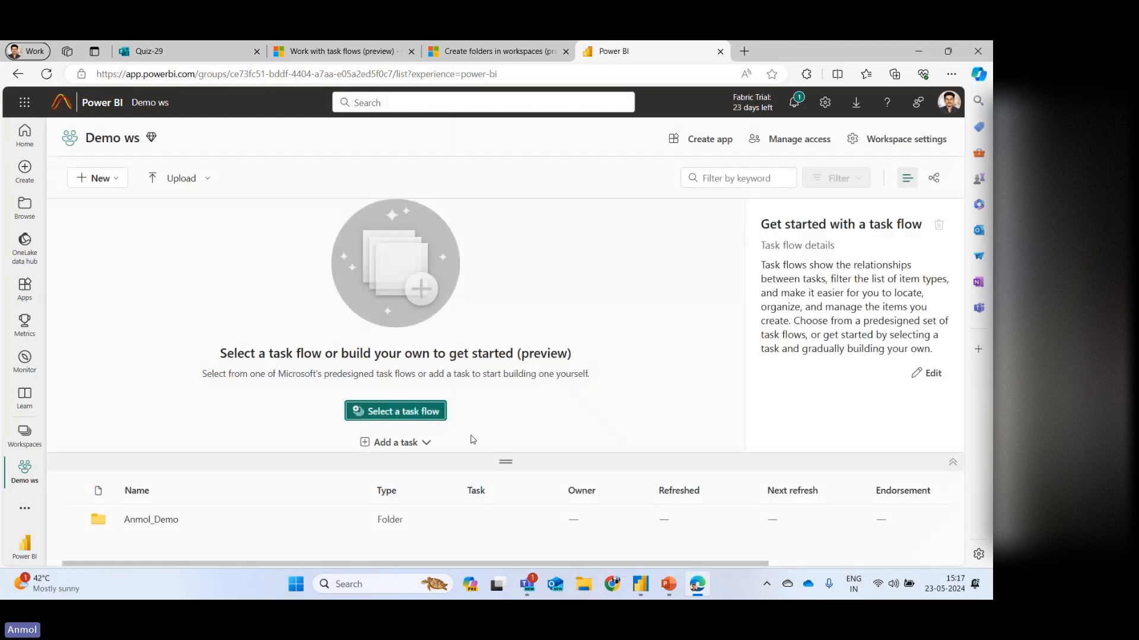
Step: Review the task types offered for building a custom task flow
left_click(421, 446)
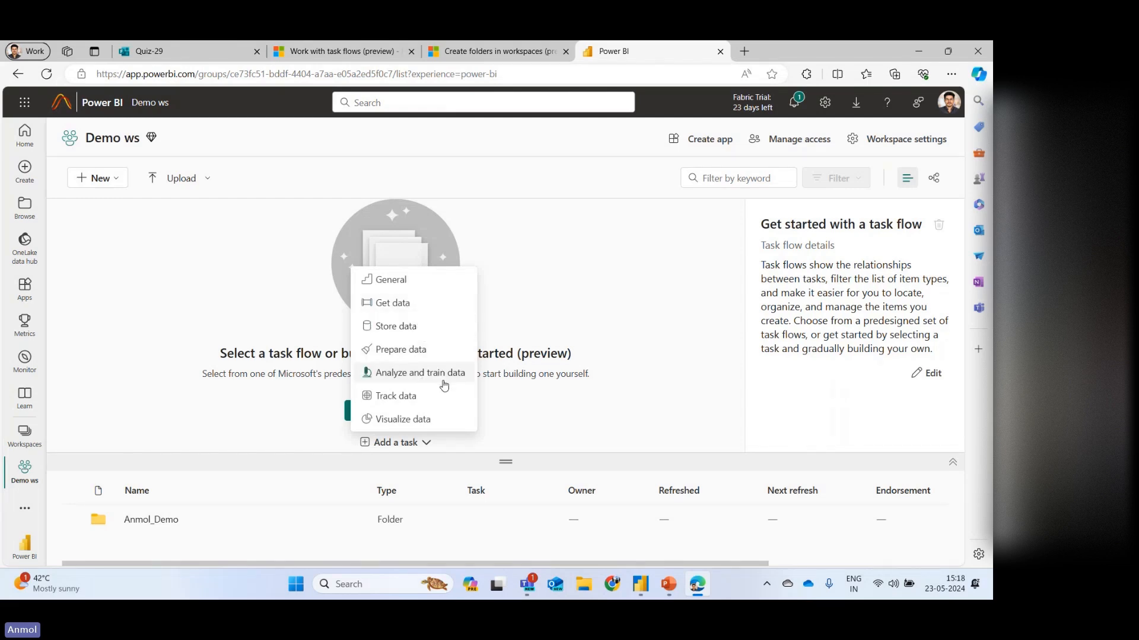
left_click(425, 444)
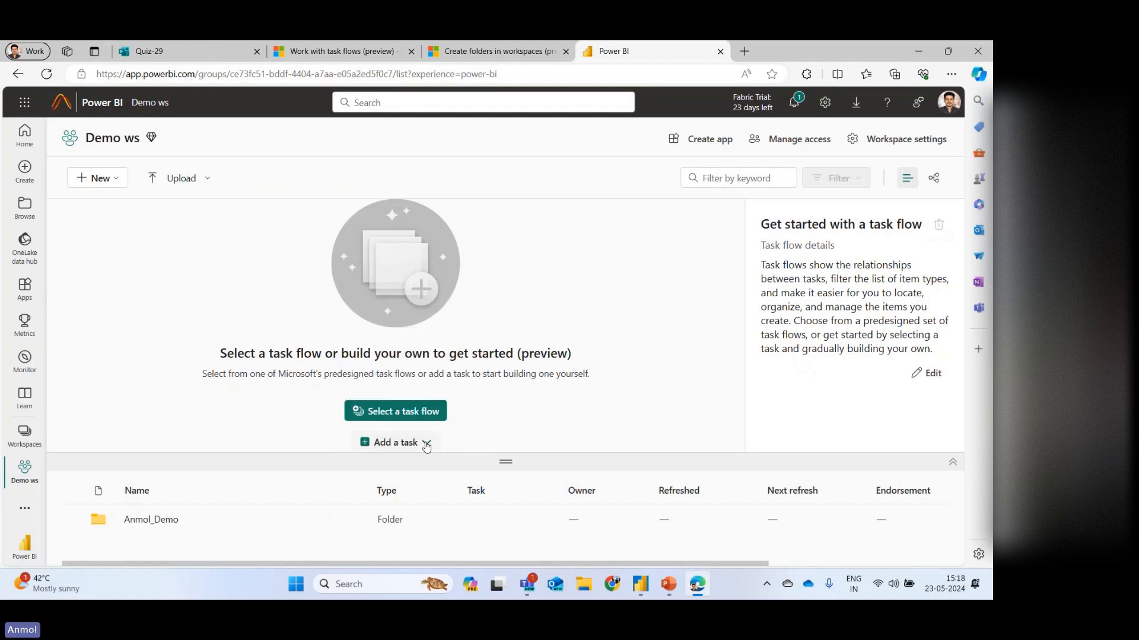
Step: Apply the predesigned Basic data analytics task flow to the Demo ws workspace
left_click(417, 412)
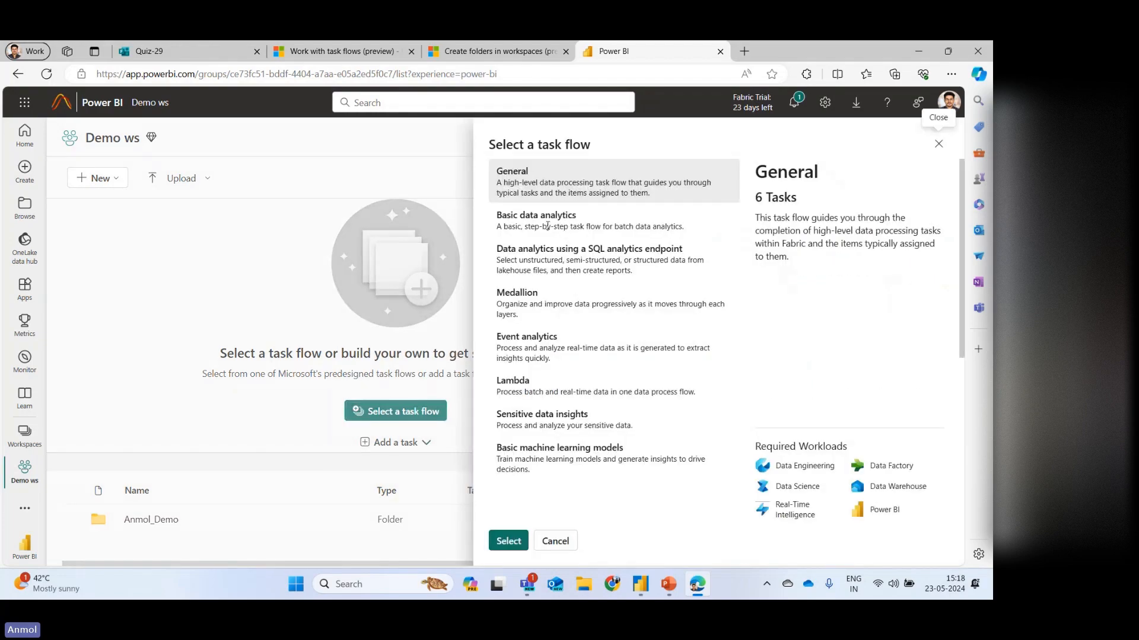
left_click(549, 225)
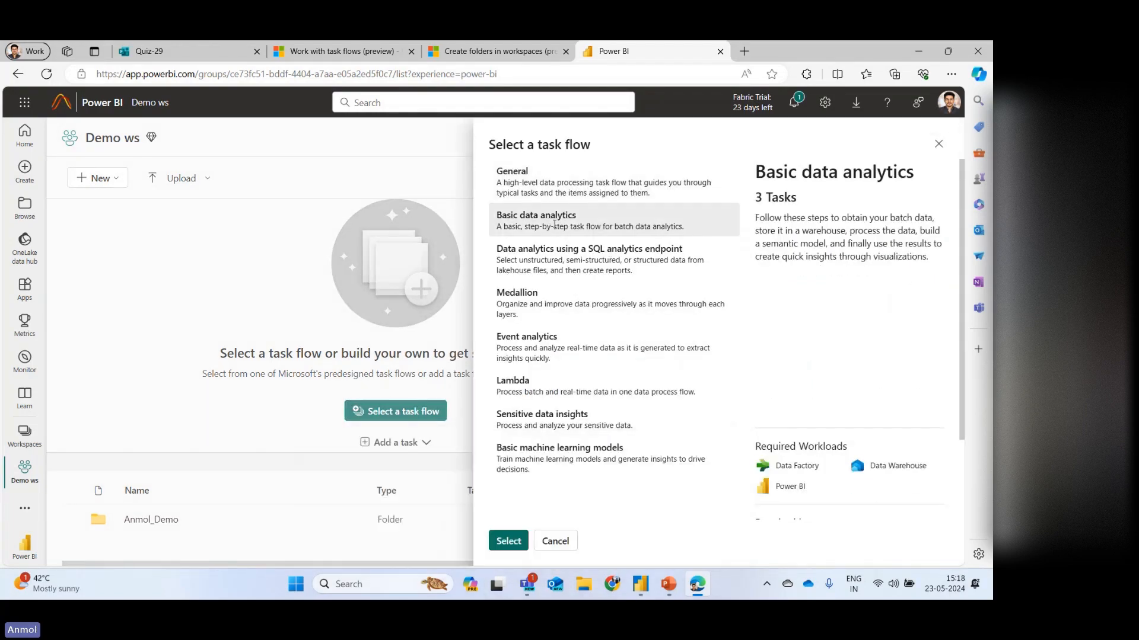
left_click(501, 543)
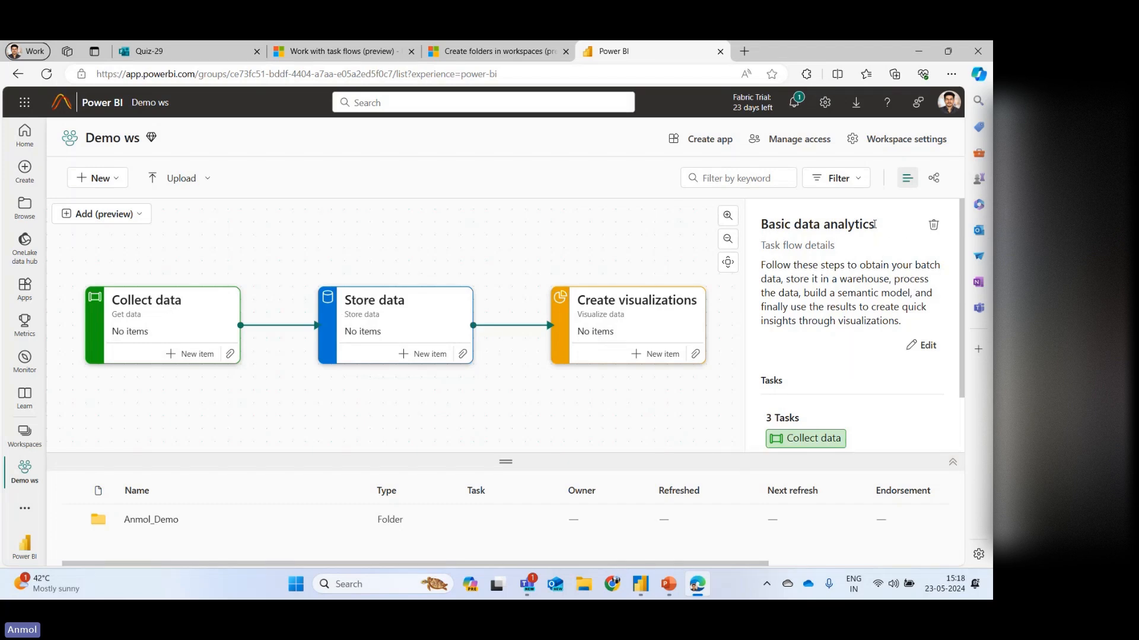
Step: Examine the task flow's details, including its editable name and description and its list of tasks
scroll(808, 290, "down", 3)
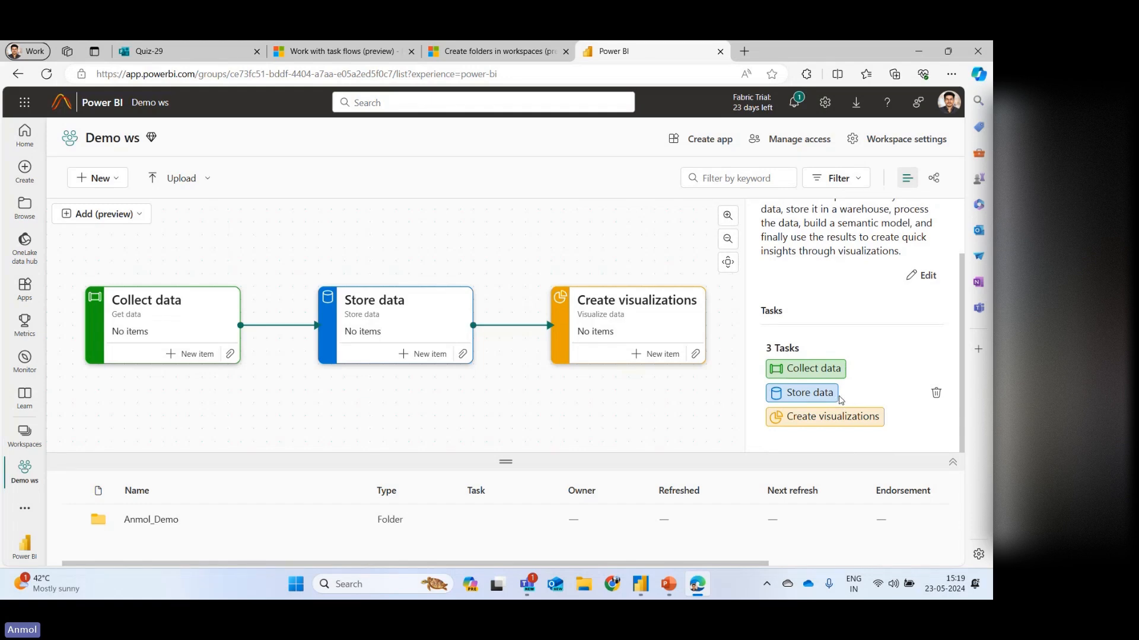
scroll(854, 310, "up", 2)
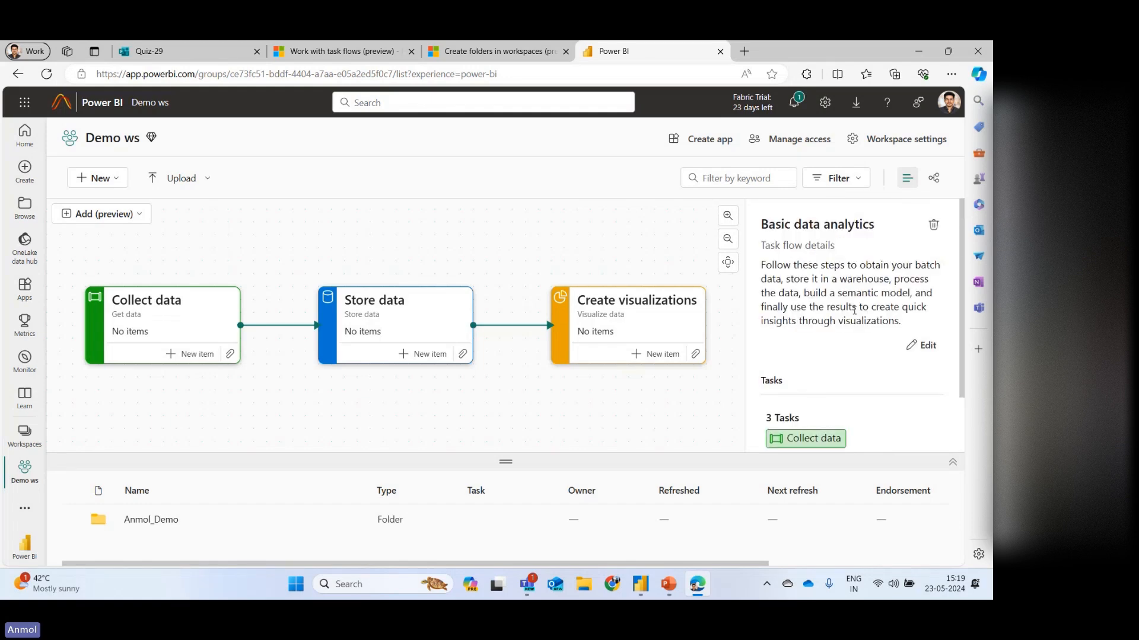
left_click(921, 345)
triple_click(777, 271)
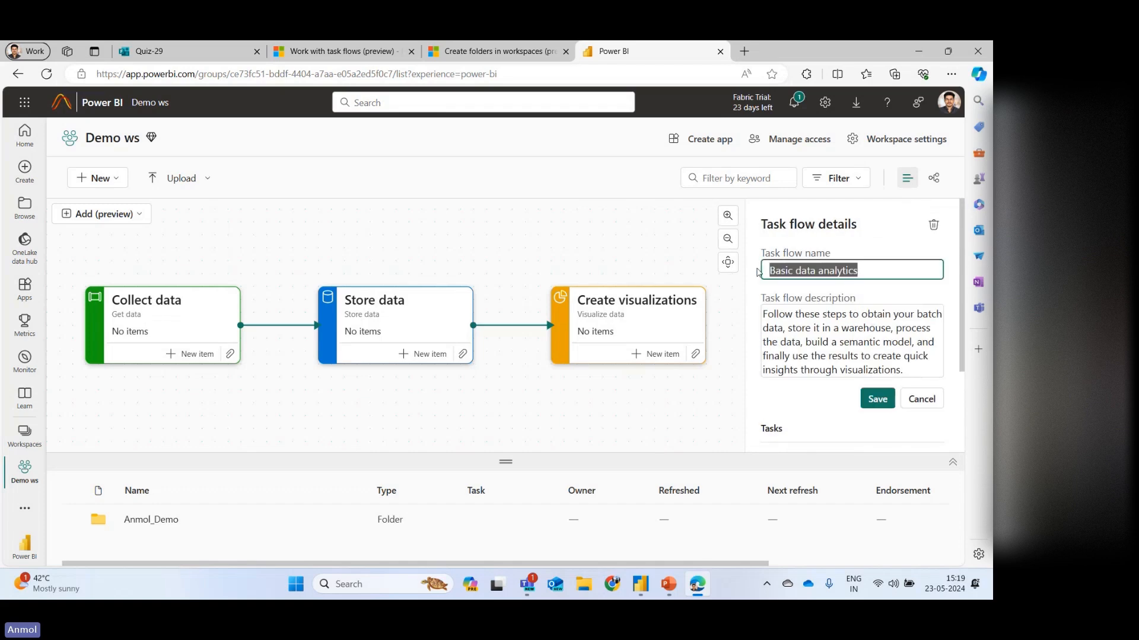
scroll(823, 313, "down", 2)
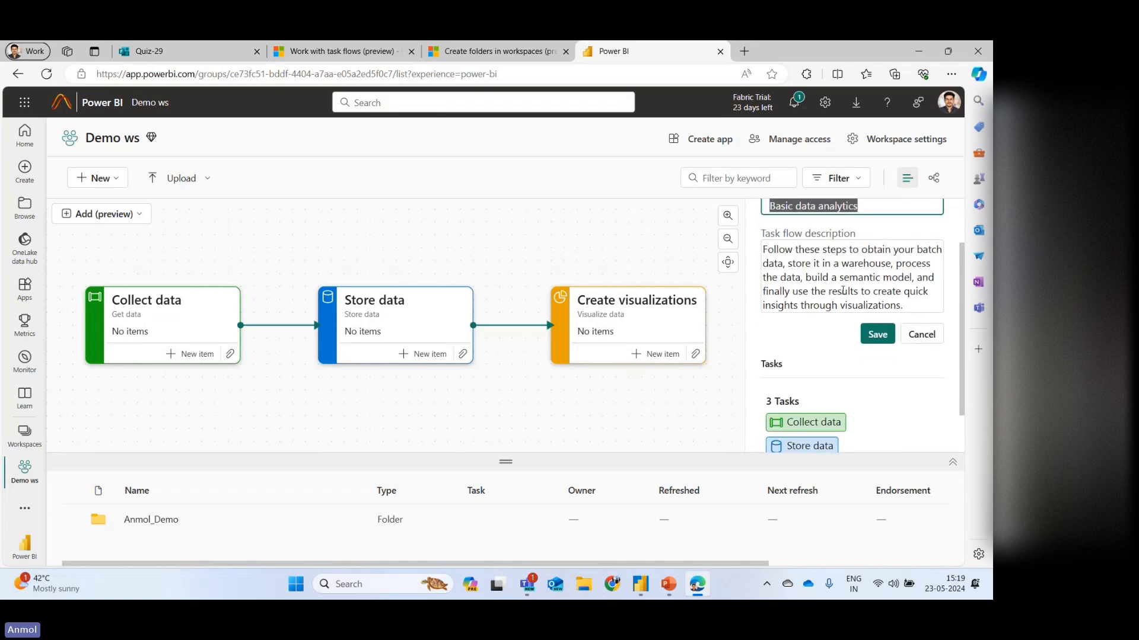
left_click(922, 334)
scroll(907, 379, "down", 1)
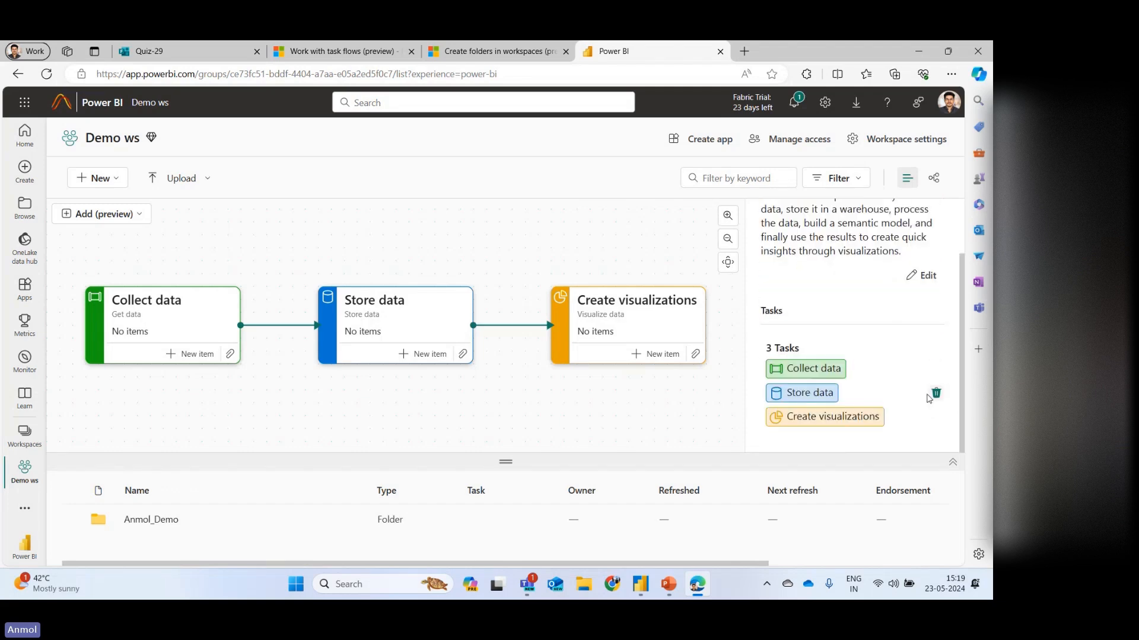
scroll(925, 370, "up", 2)
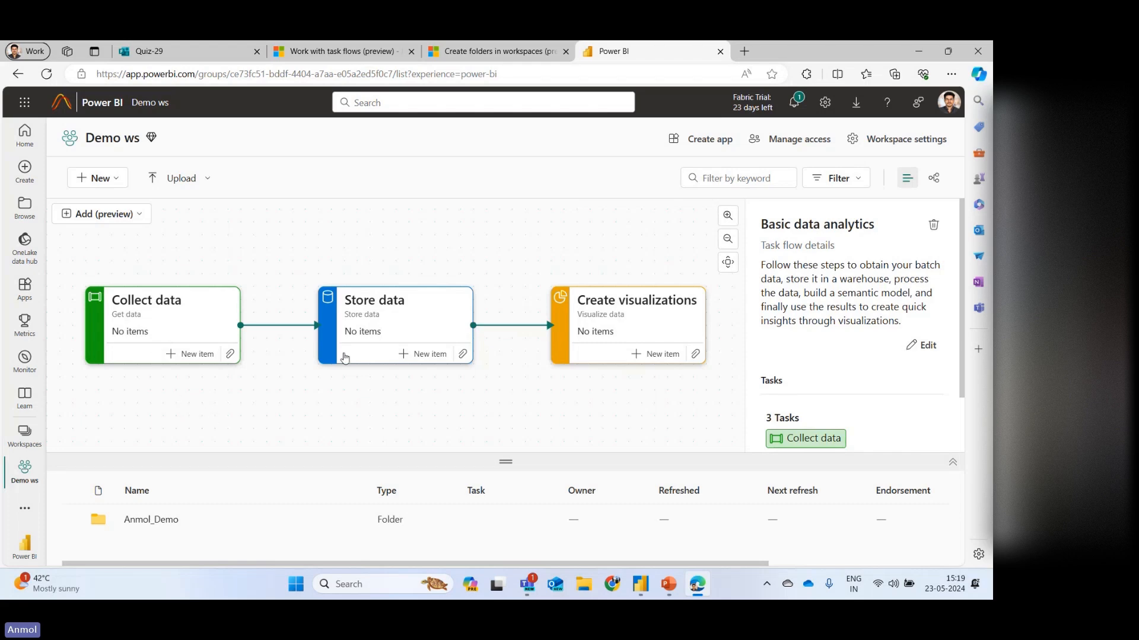
Step: Review the new item types and existing workspace items available for the Collect data task, without creating or assigning any
left_click(195, 356)
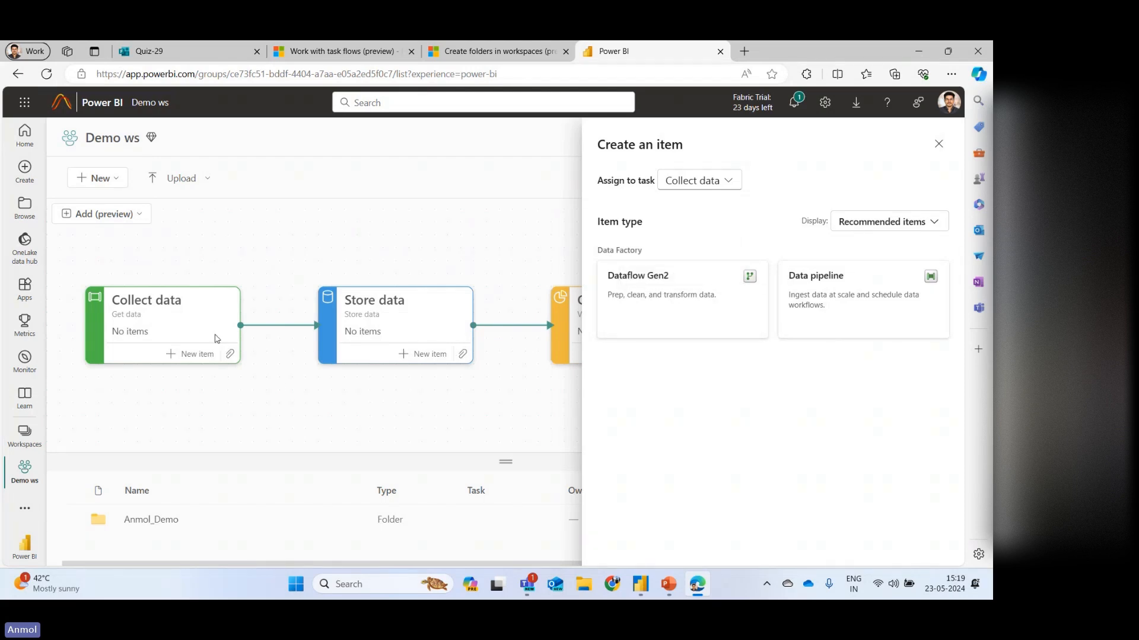
left_click(939, 144)
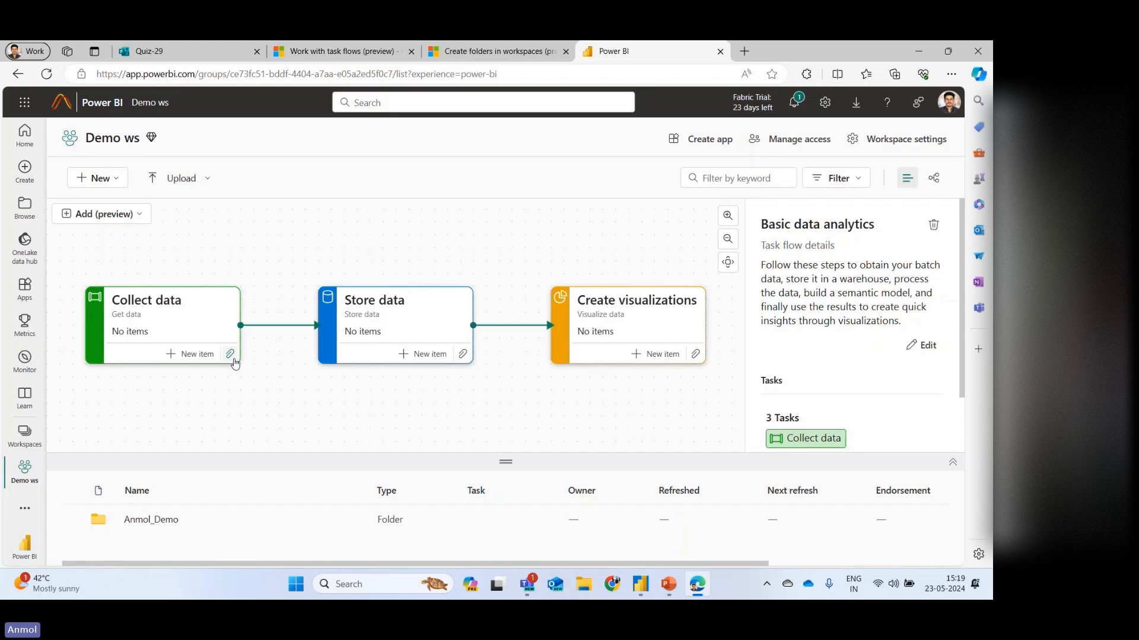
left_click(230, 354)
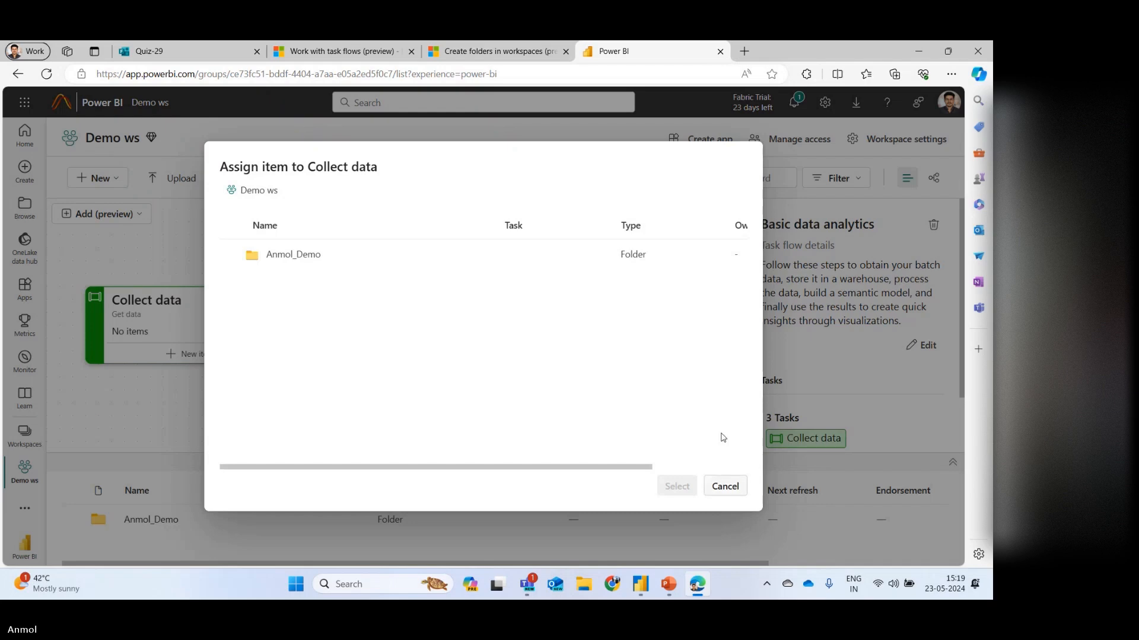
left_click(725, 486)
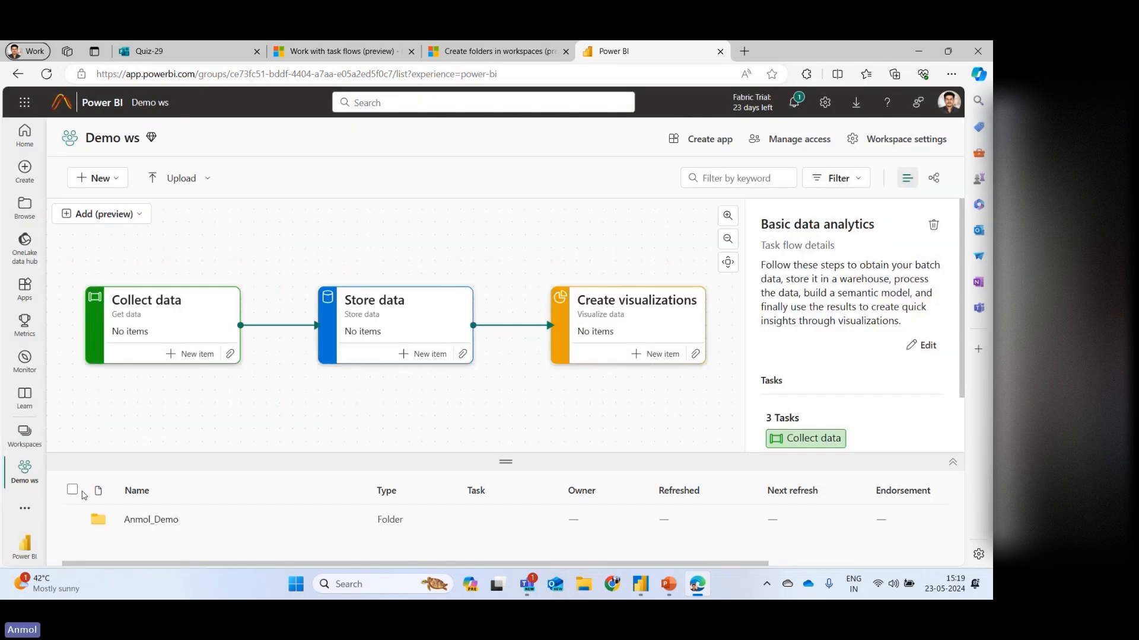
Step: Open the Fabric_trial workspace and filter its item list to the Collect data task
left_click(25, 434)
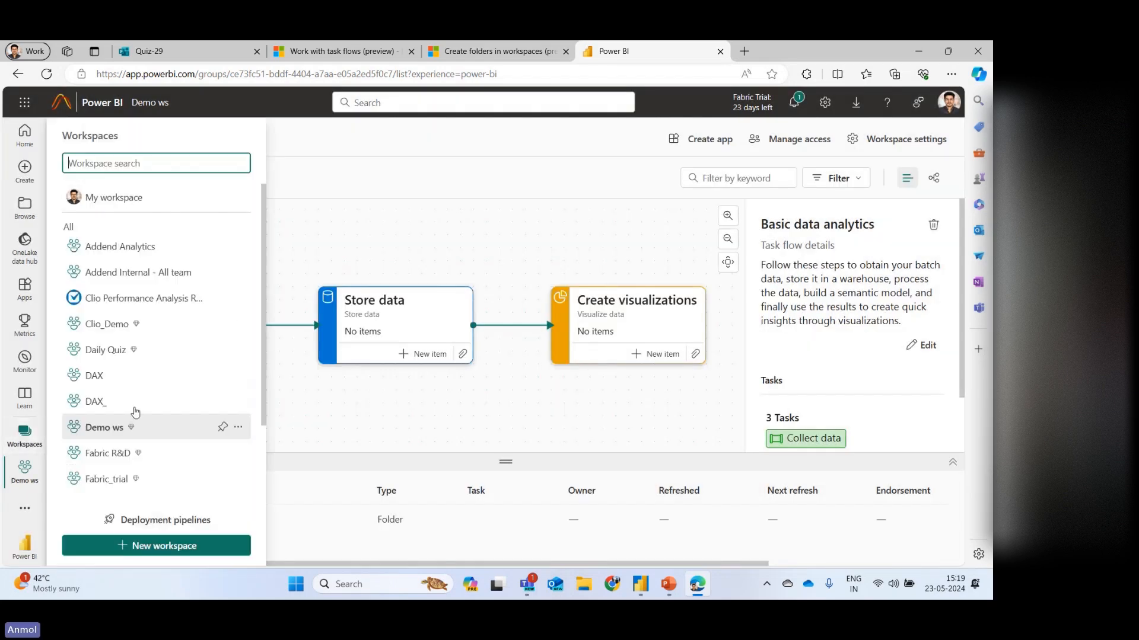
left_click(118, 477)
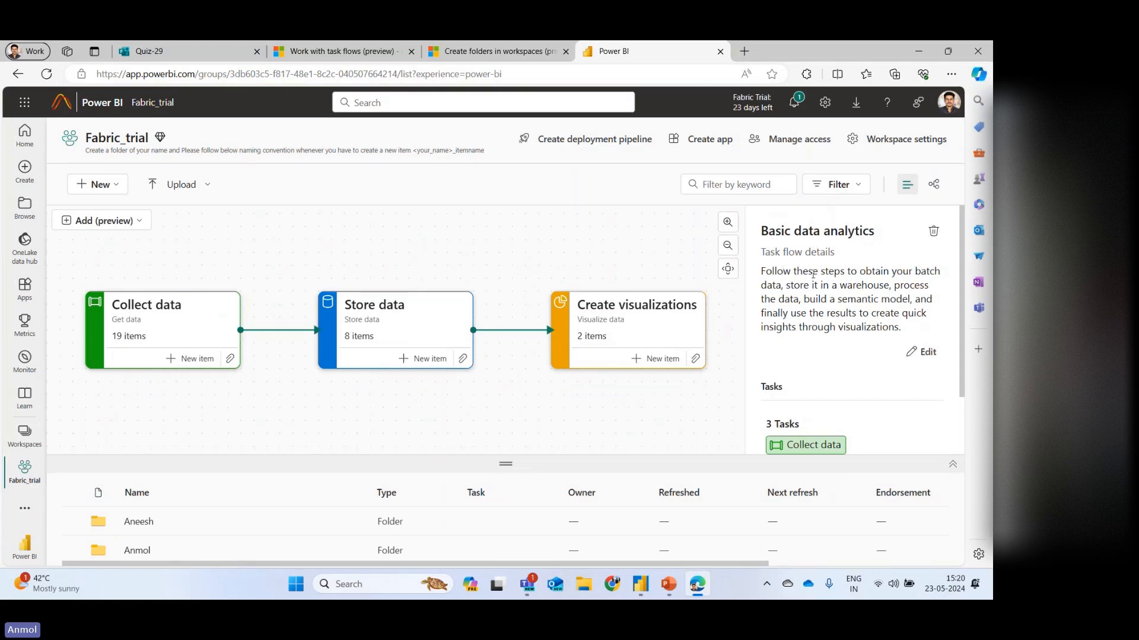
left_click(147, 307)
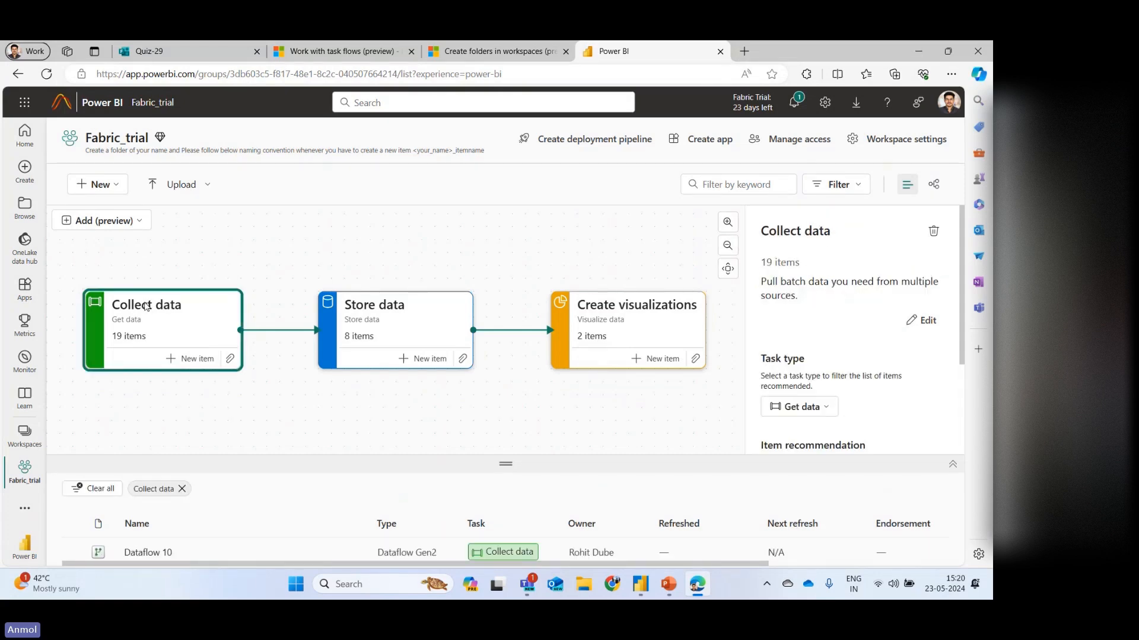
Step: Look through the workspace items that can be assigned to the Collect data task, and leave without assigning any
left_click(231, 359)
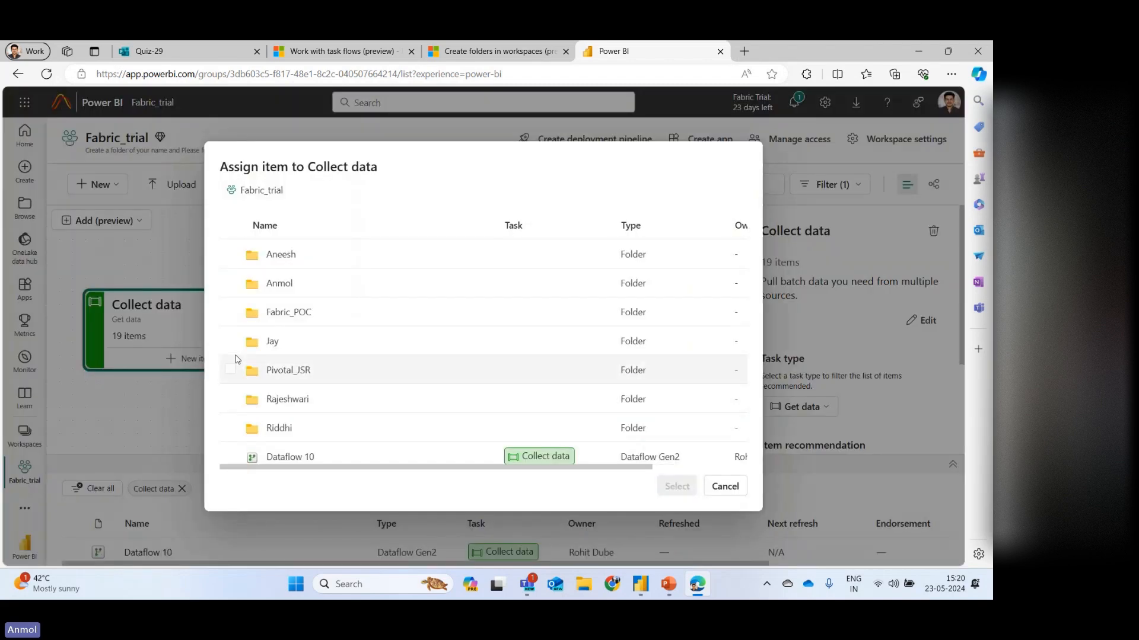
scroll(236, 360, "down", 3)
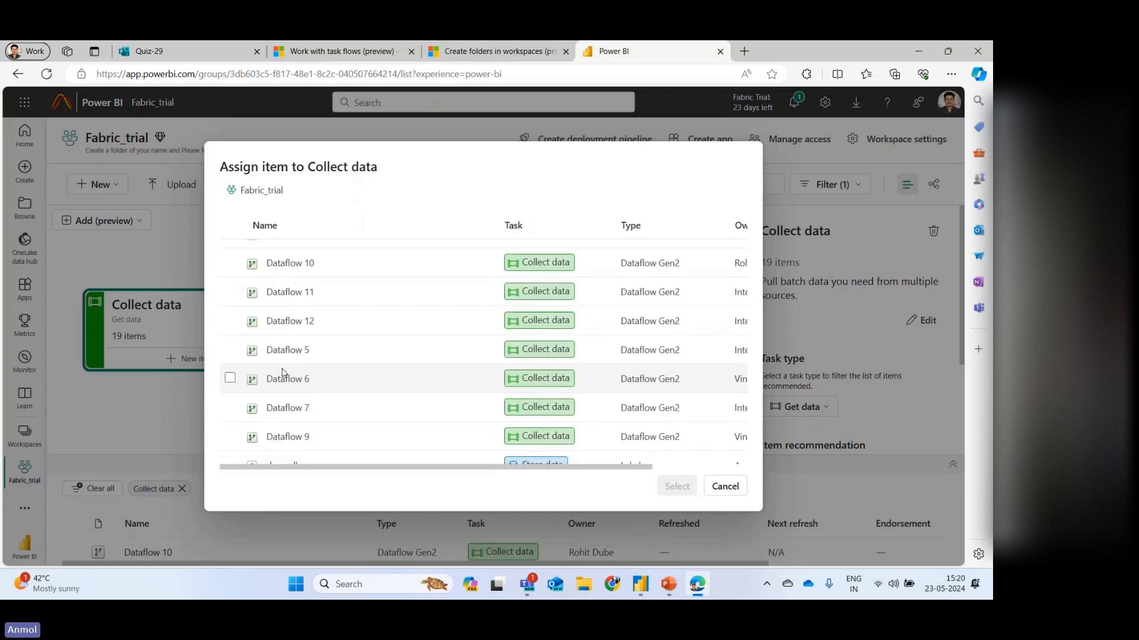
scroll(283, 372, "down", 3)
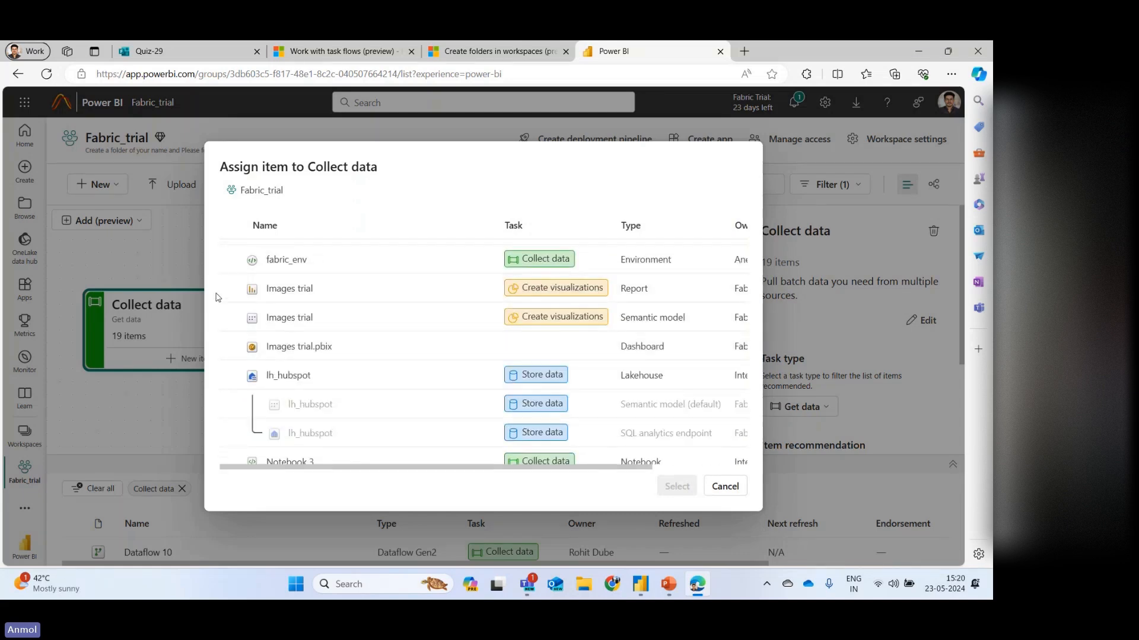
left_click(725, 486)
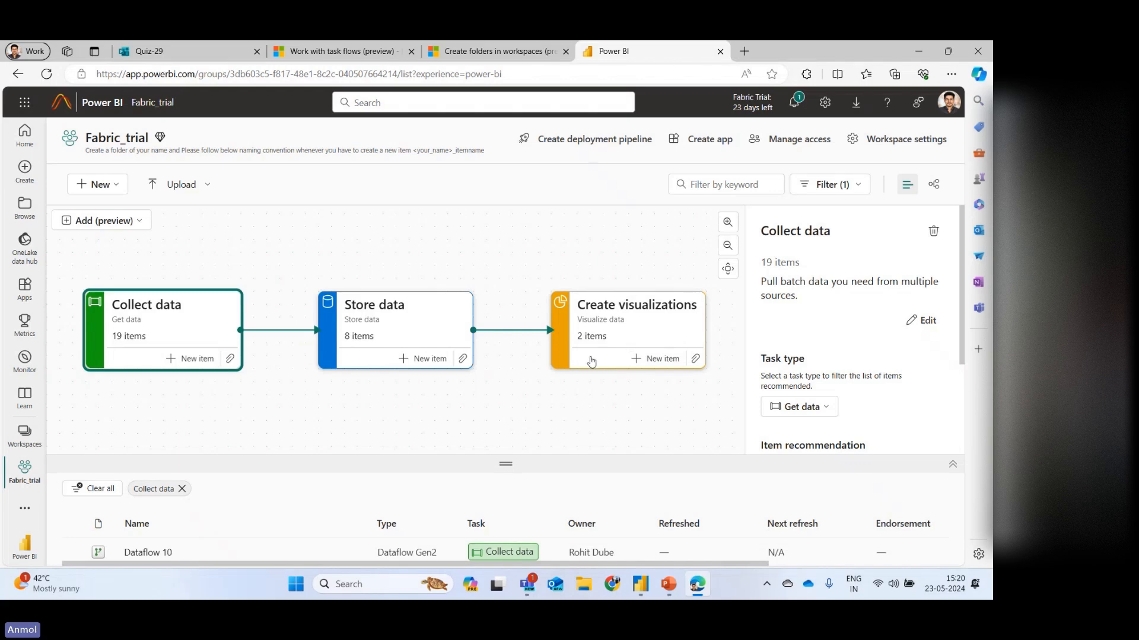
Step: Examine the Store data task's editable name and description, its task type options and its recommended items
left_click(412, 309)
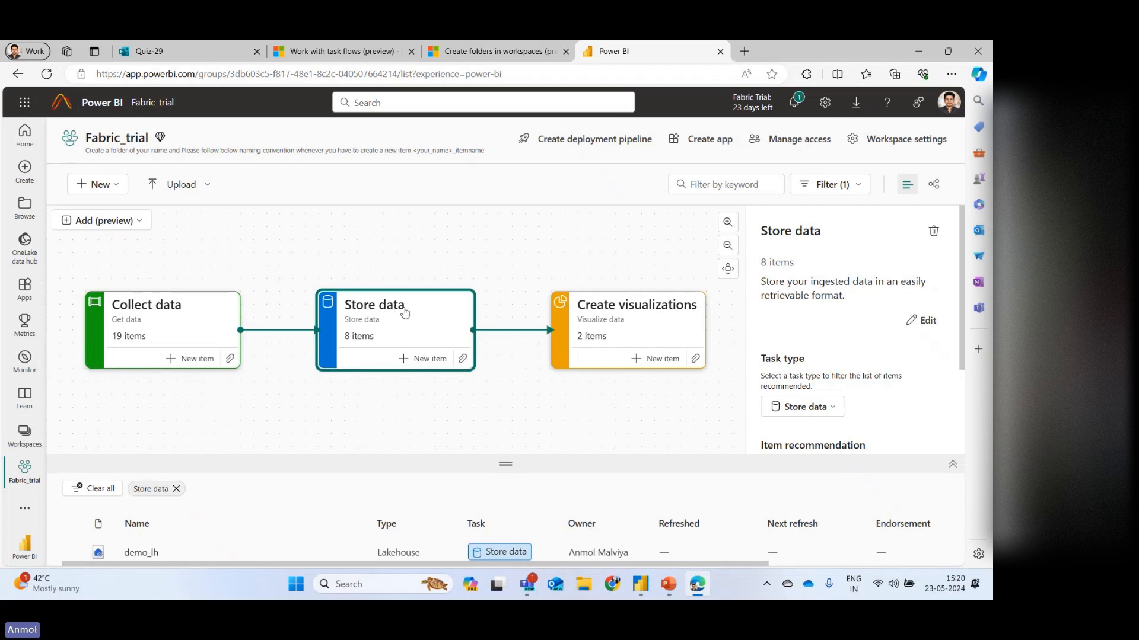
left_click(924, 324)
left_click_drag(813, 290, 770, 296)
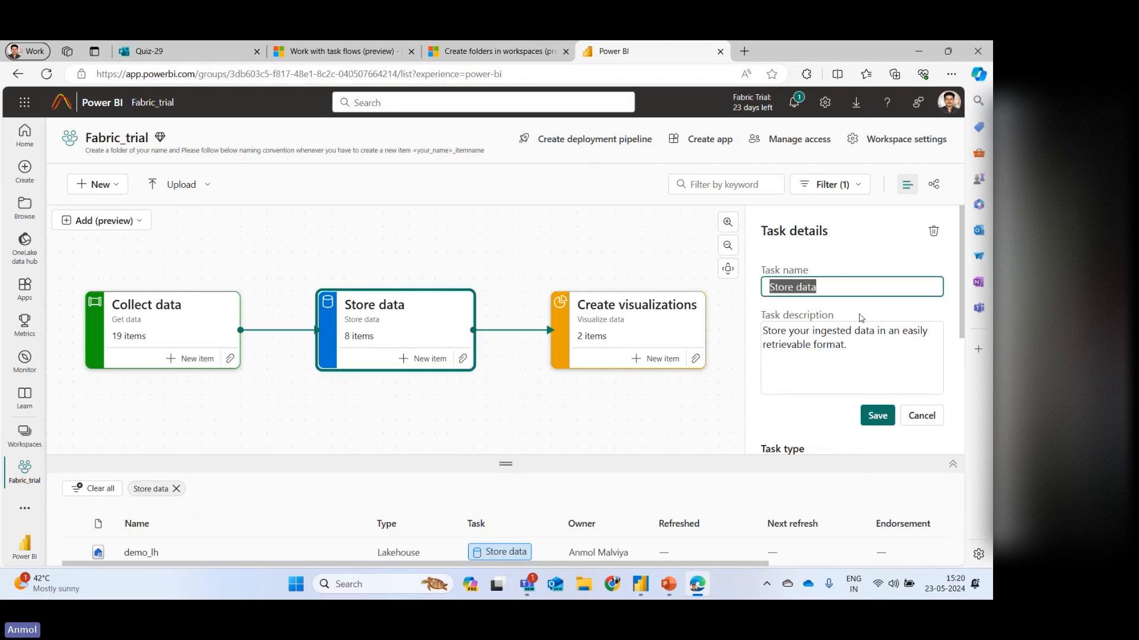
scroll(861, 319, "down", 3)
left_click(812, 279)
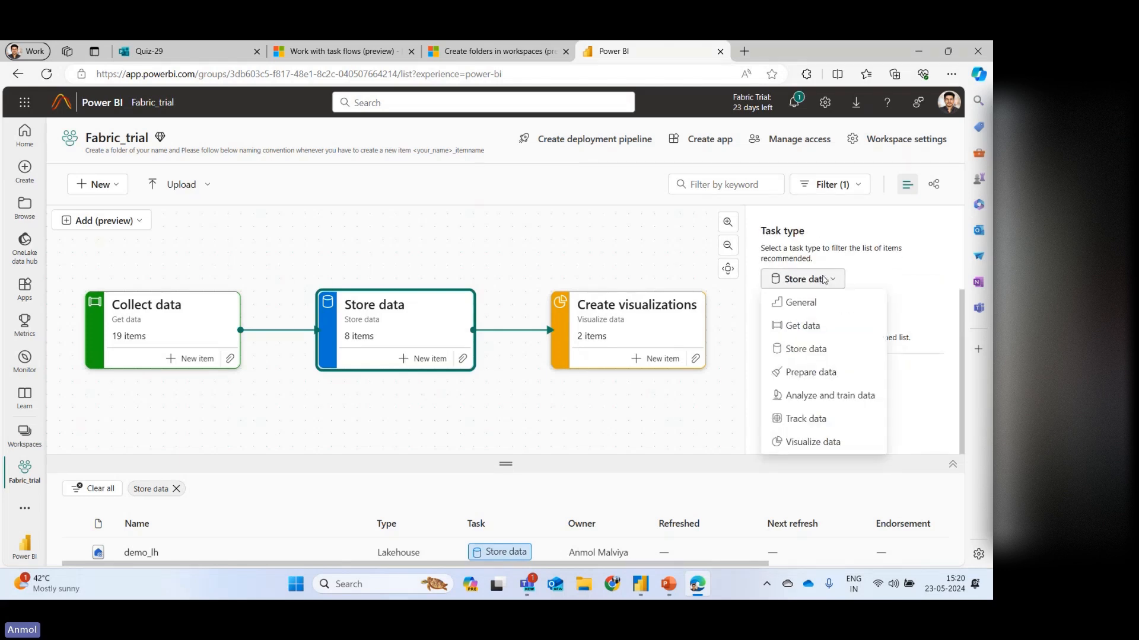
left_click(846, 264)
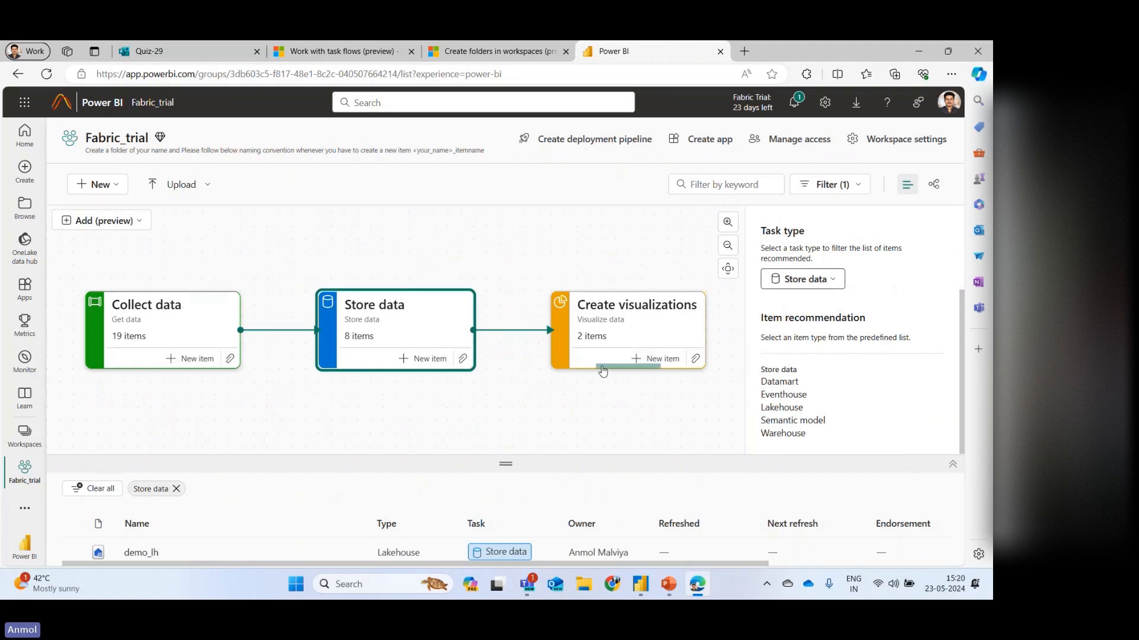
scroll(814, 409, "up", 2)
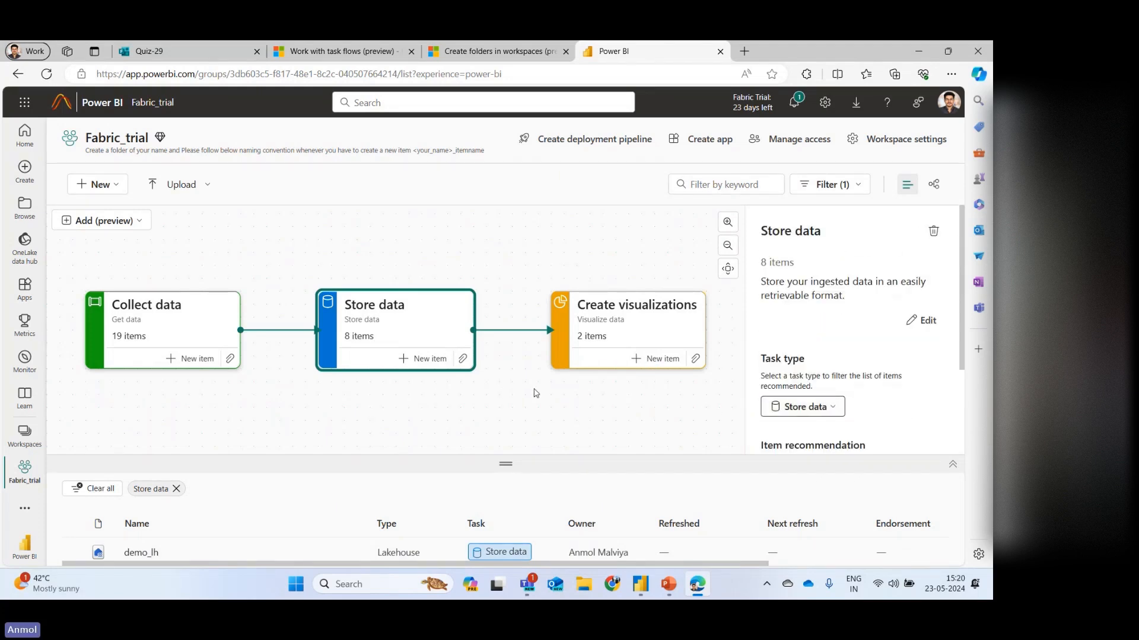
left_click(428, 398)
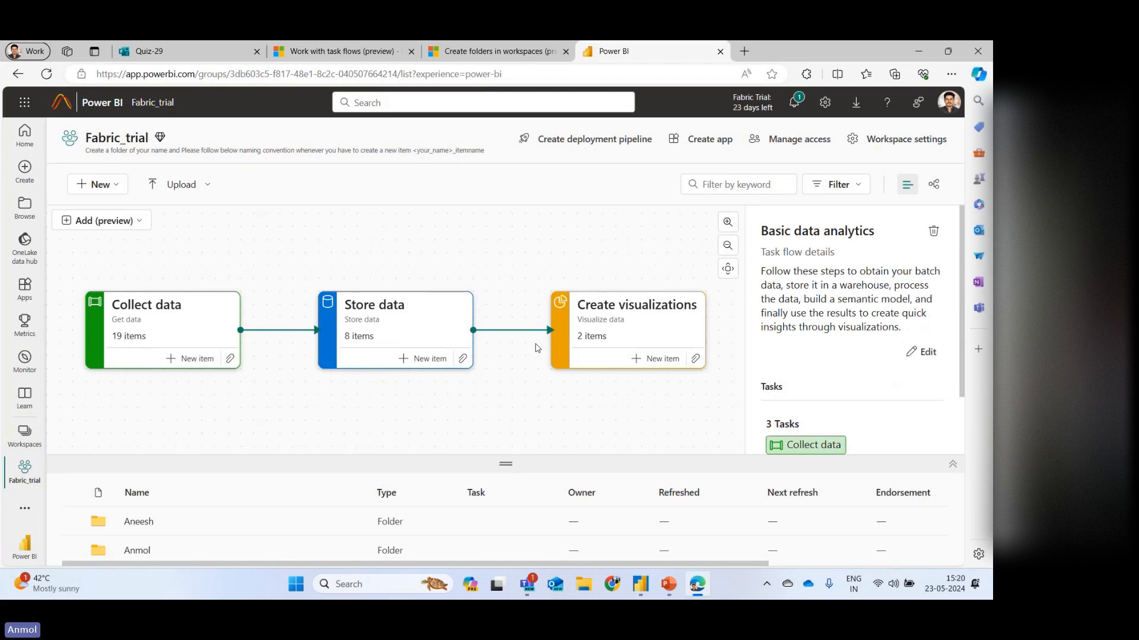
Step: Review the task types, task flow selection and connector option offered for adding to the task flow
scroll(378, 377, "down", 1)
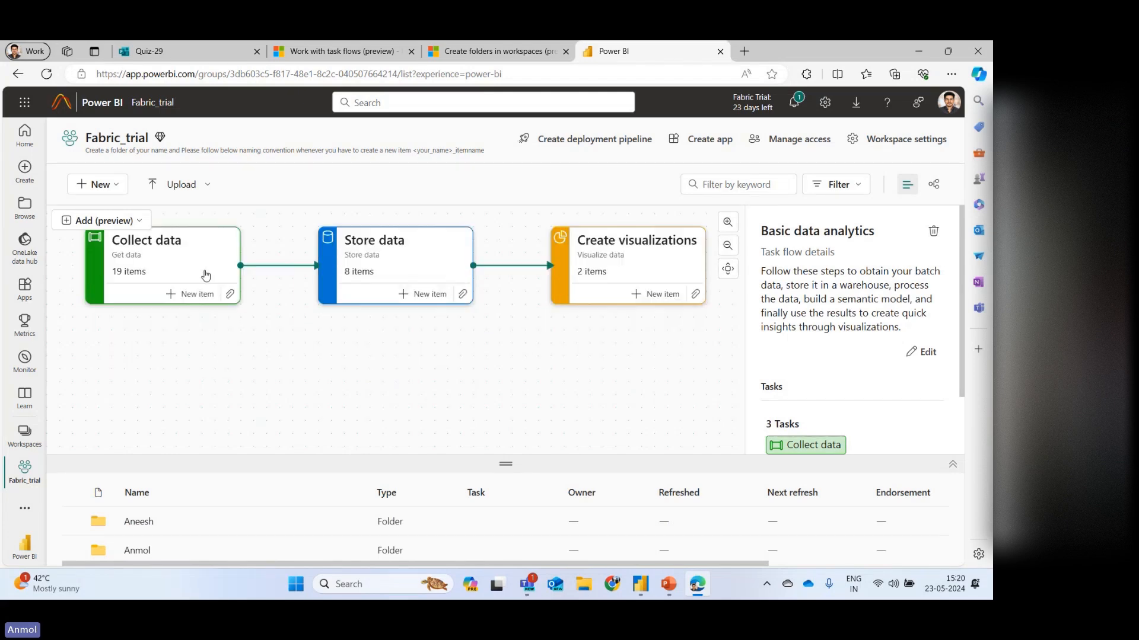
left_click(95, 221)
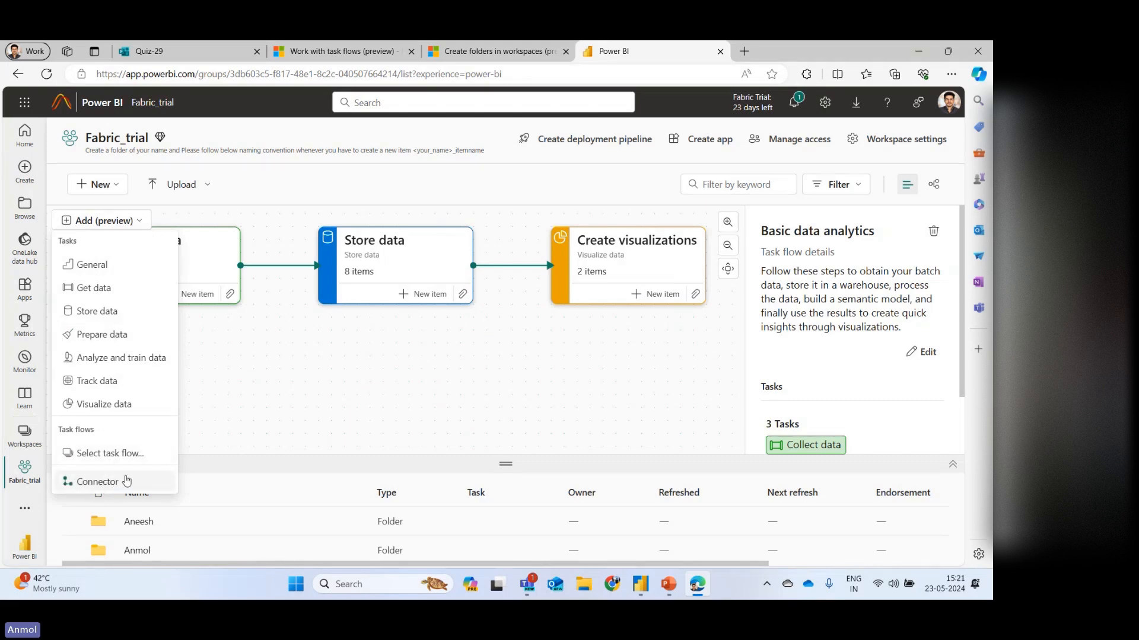
left_click(278, 331)
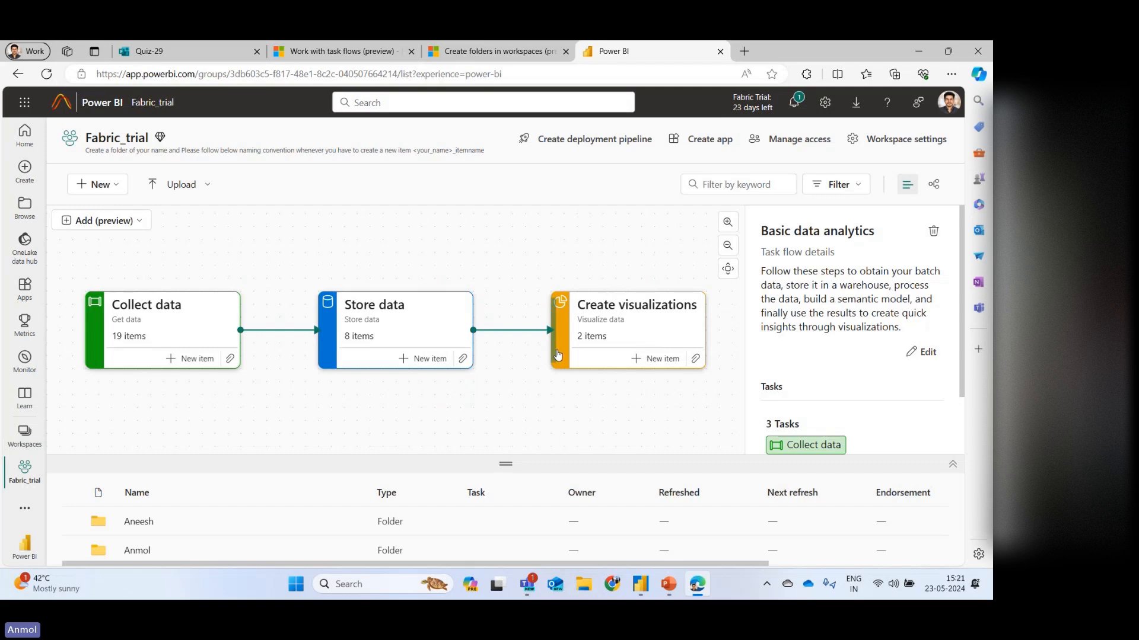
Step: Swap the start and end tasks of the connector between Collect data and Store data, and swap them back
left_click(272, 331)
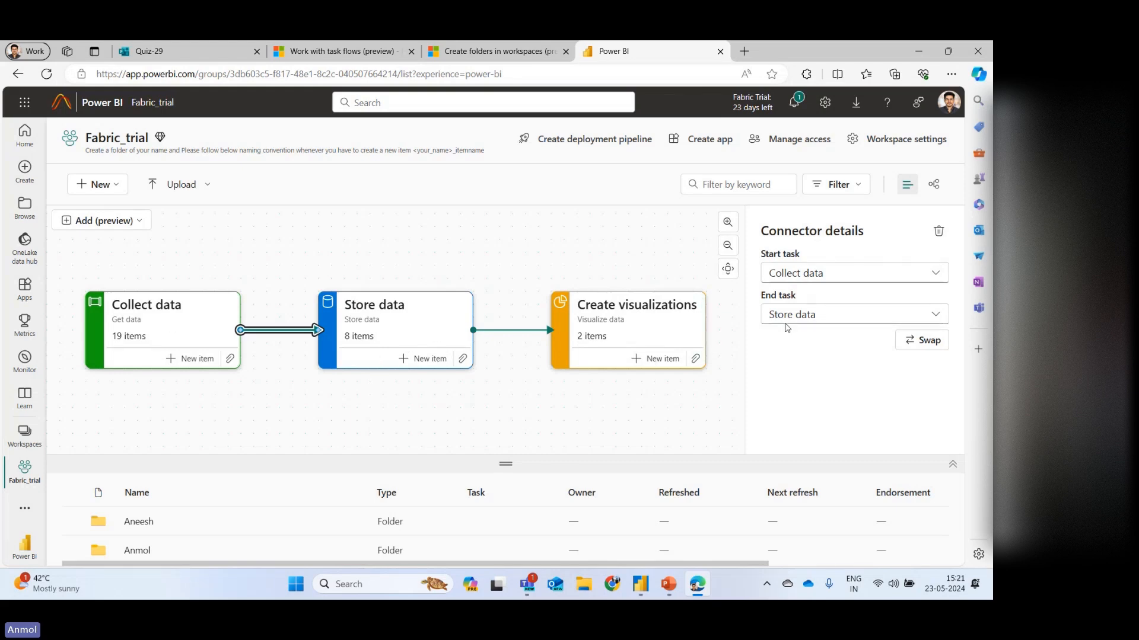
left_click(923, 349)
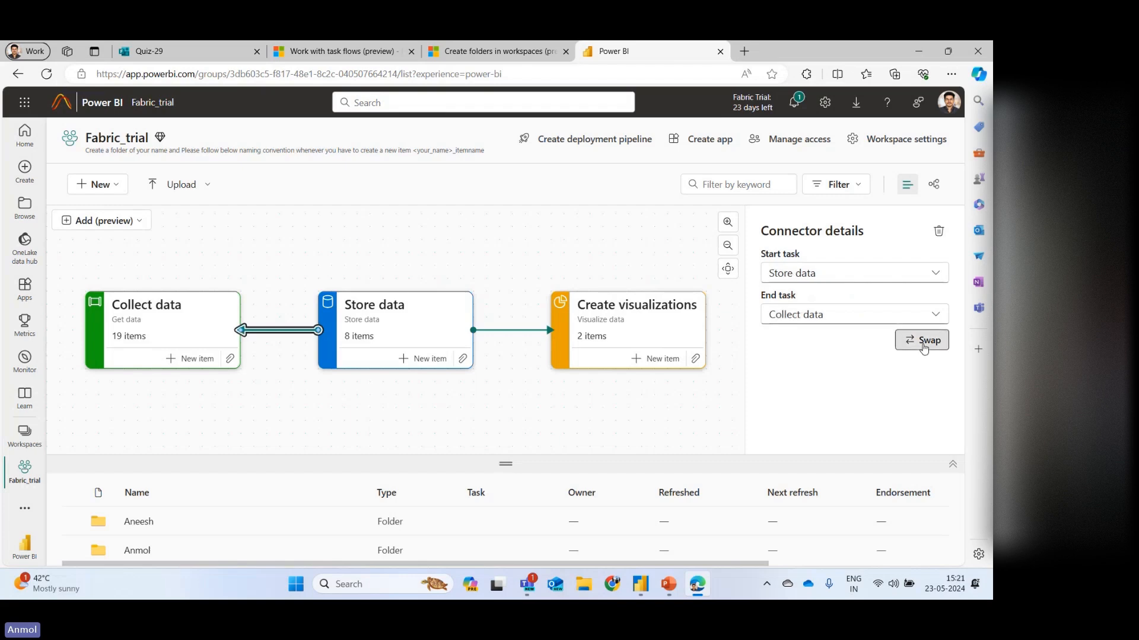
left_click(923, 349)
left_click(729, 397)
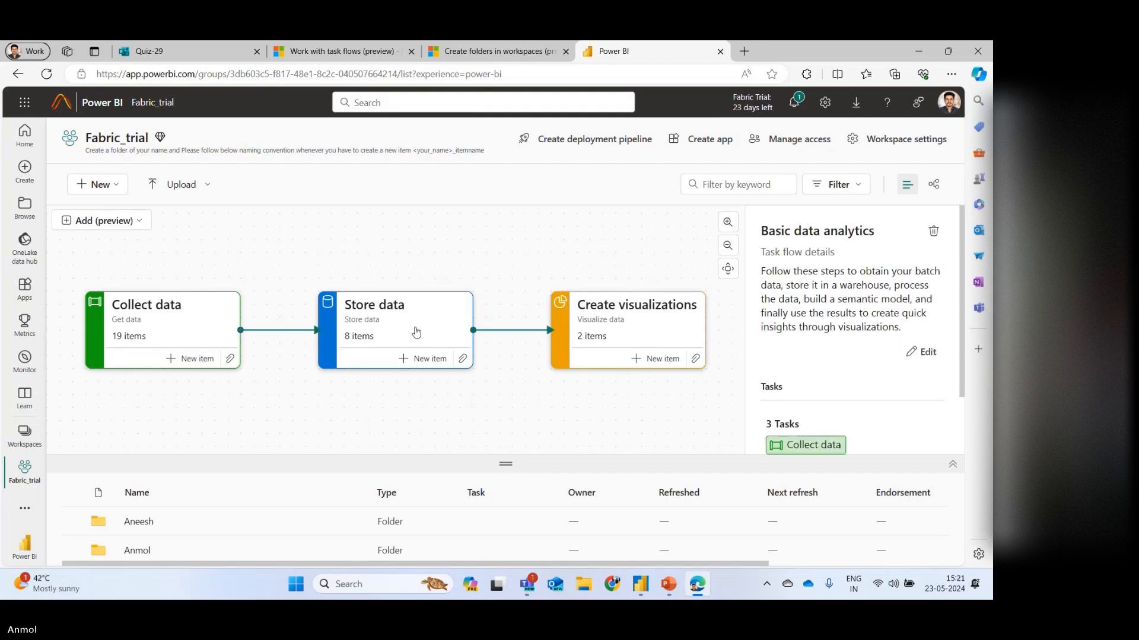
Step: Enlarge the workspace item list below the task flow and look through the items with their assigned tasks
scroll(414, 385, "down", 1)
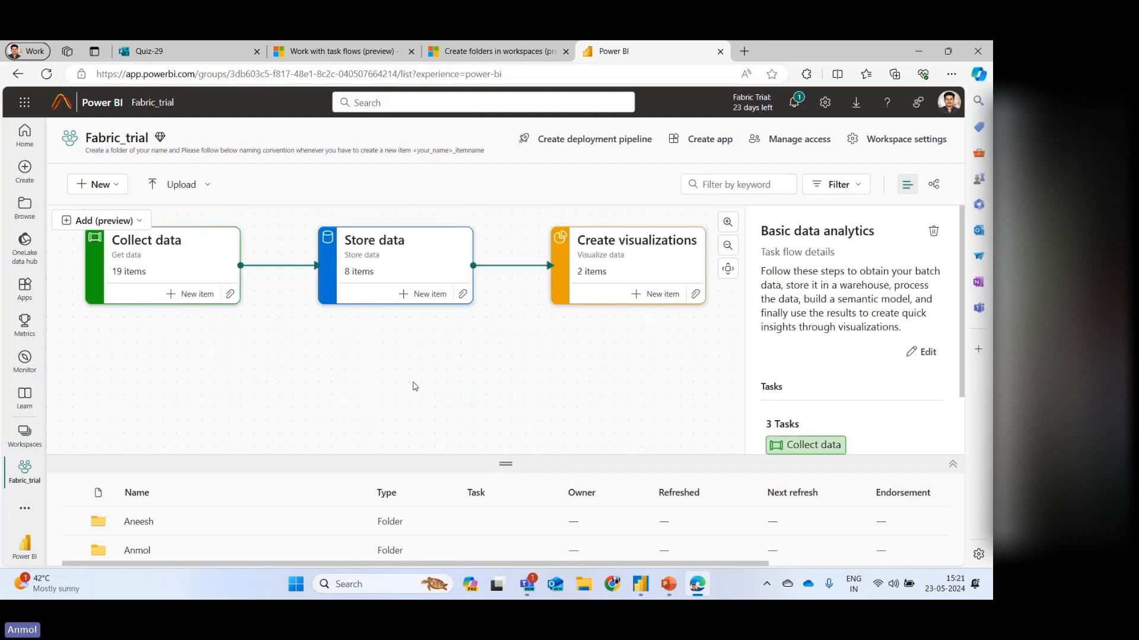
scroll(414, 386, "up", 1)
left_click_drag(505, 464, 506, 399)
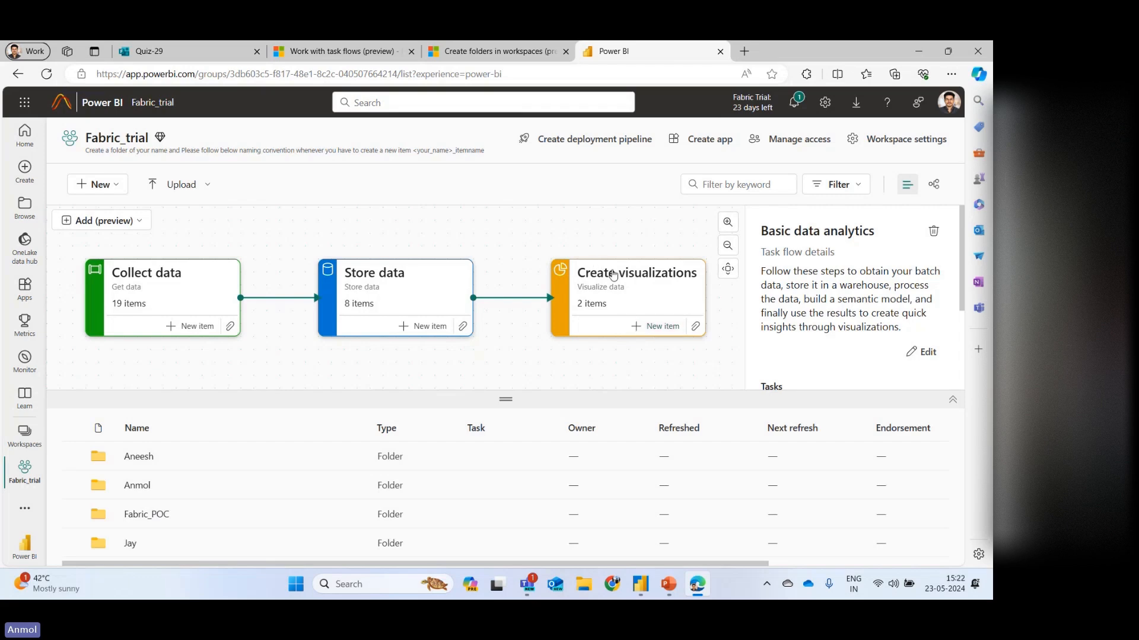
scroll(183, 462, "down", 2)
scroll(182, 462, "down", 5)
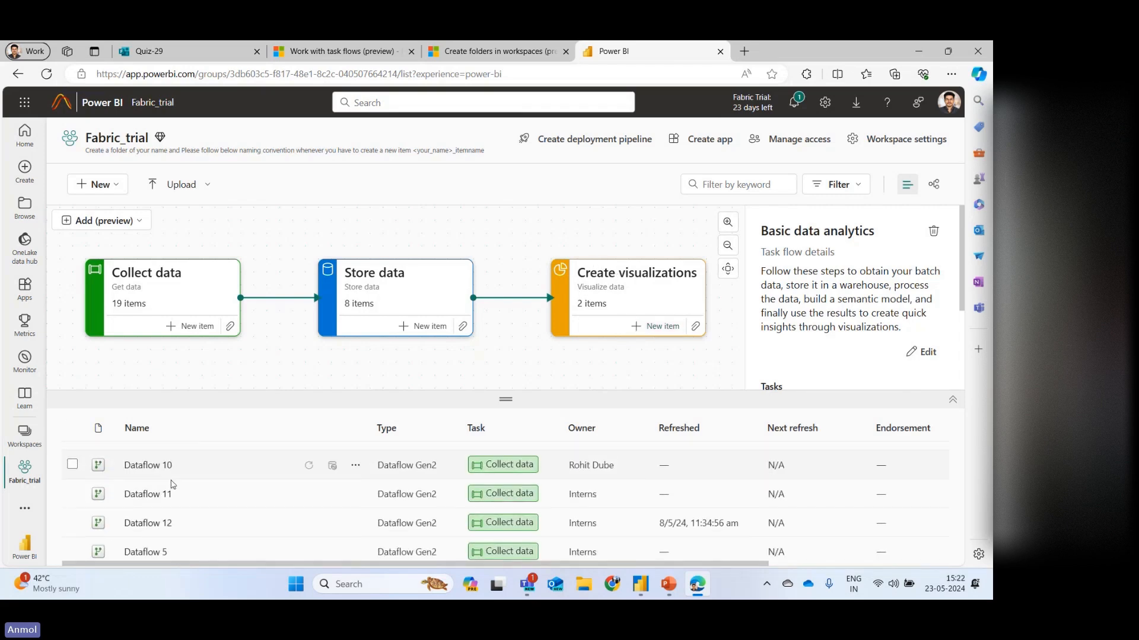
scroll(194, 474, "down", 5)
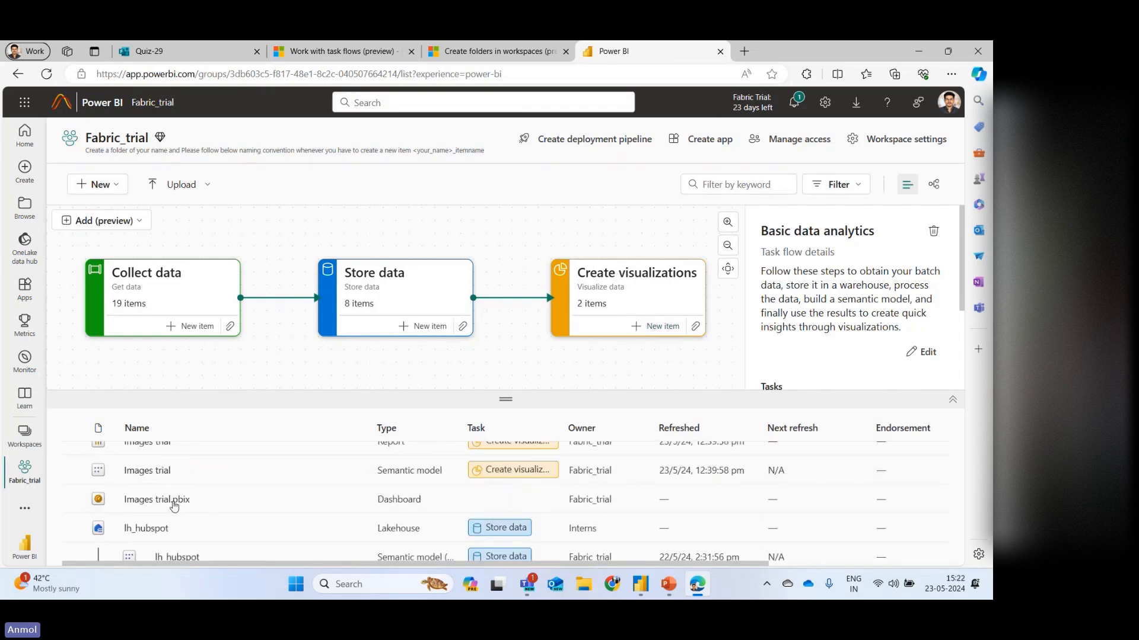
scroll(214, 495, "down", 5)
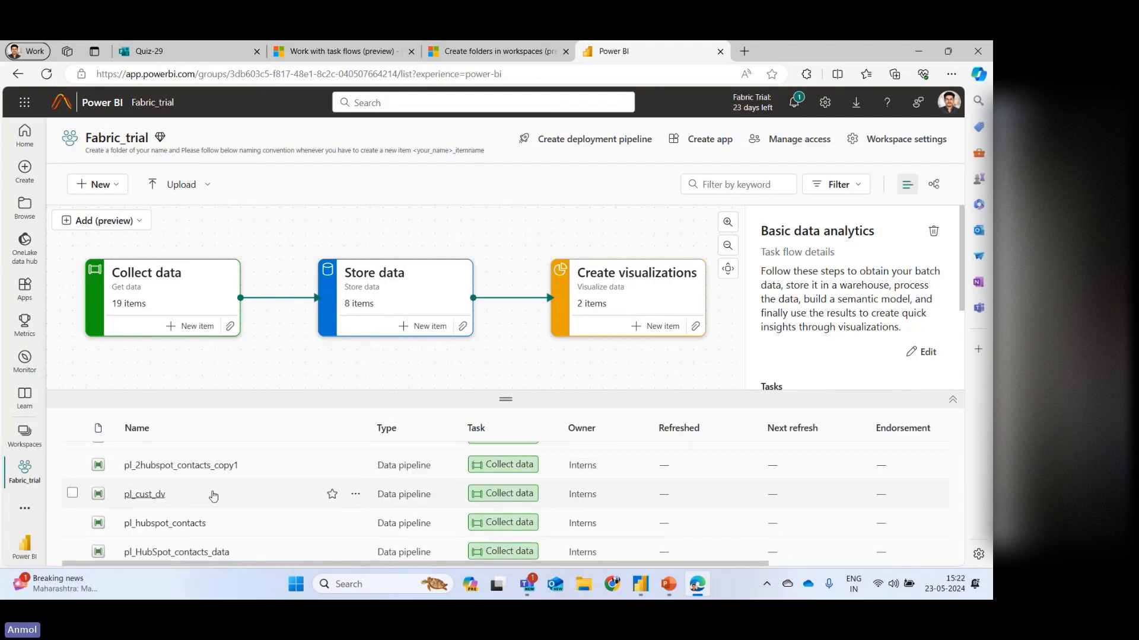
scroll(214, 494, "up", 15)
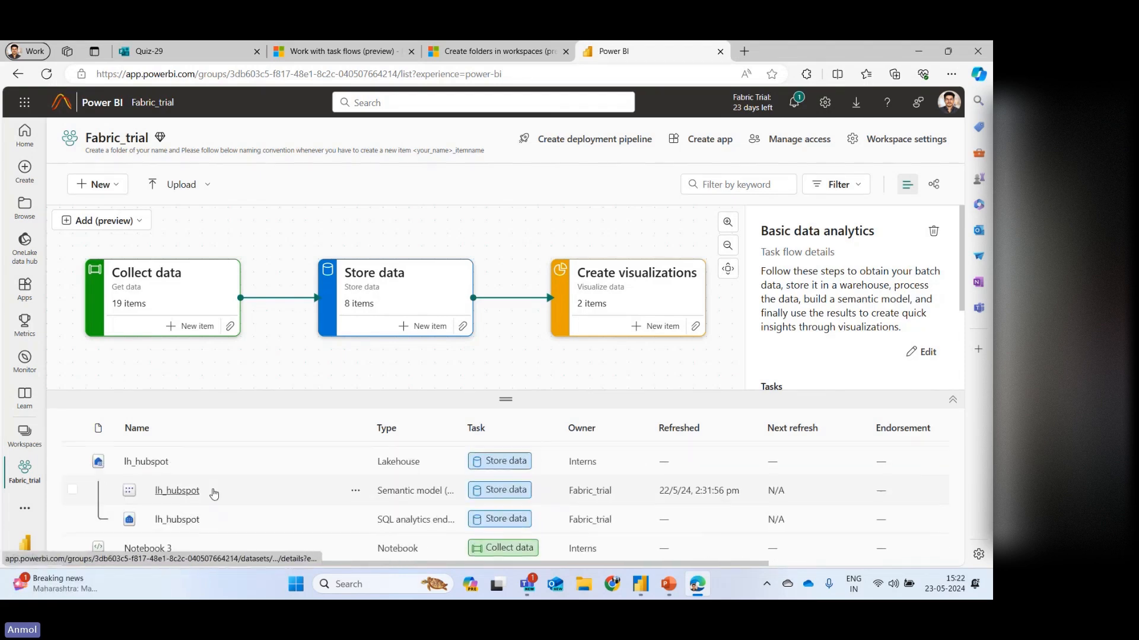
scroll(214, 493, "up", 3)
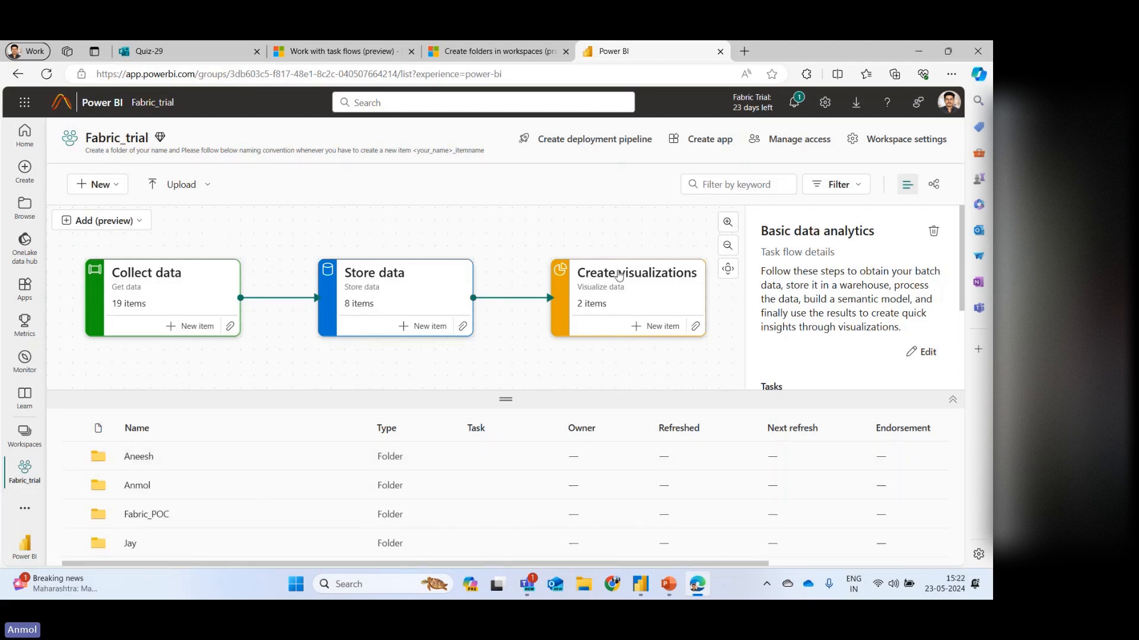
Step: Filter the item list by the Create visualizations, Store data and Collect data tasks in turn and review each task's items
left_click(620, 275)
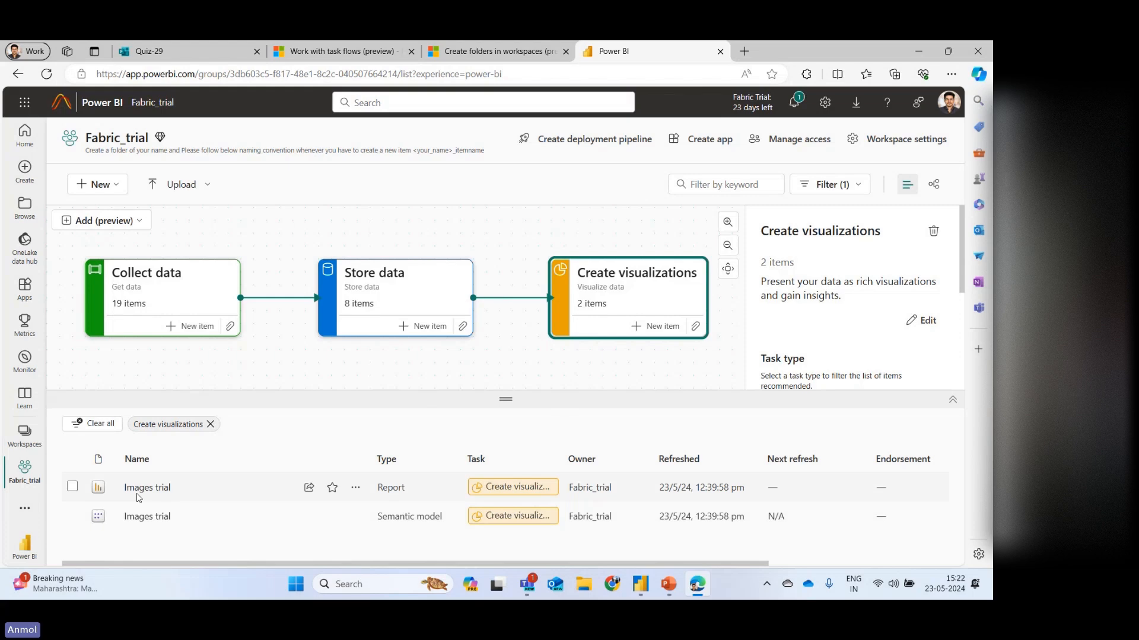
left_click(385, 281)
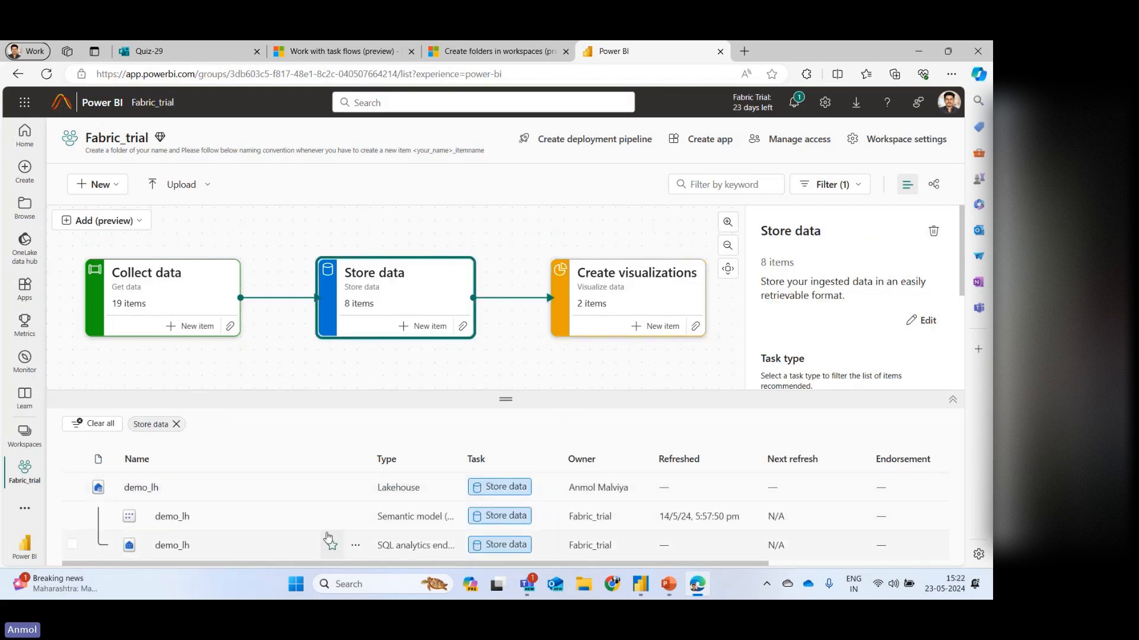
scroll(323, 539, "down", 2)
scroll(314, 539, "up", 2)
scroll(320, 539, "down", 4)
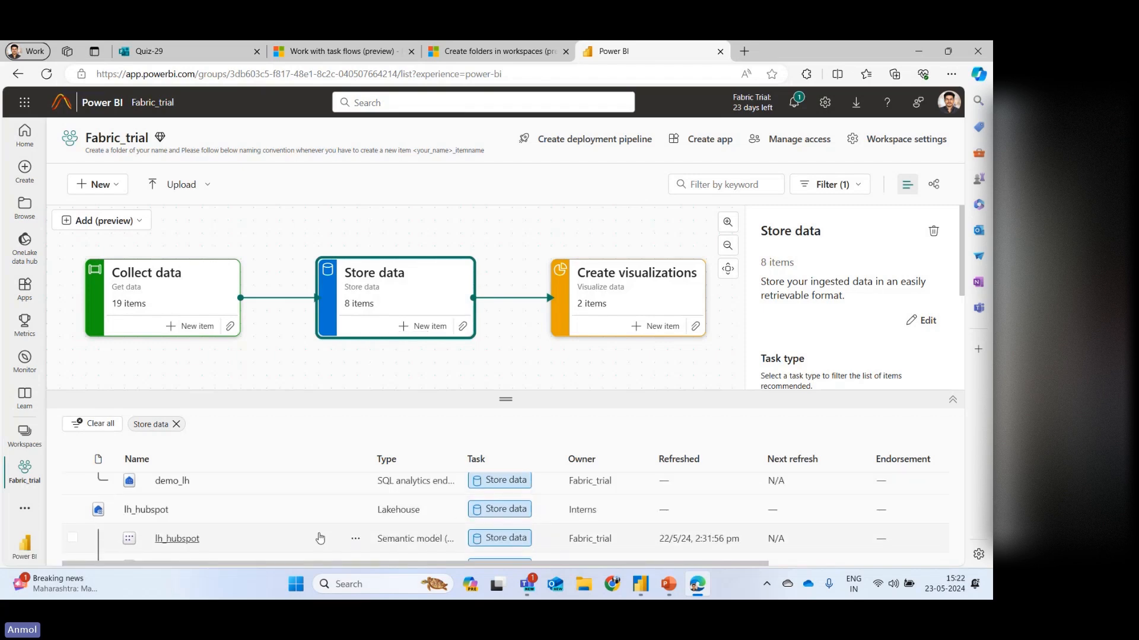
scroll(436, 528, "up", 5)
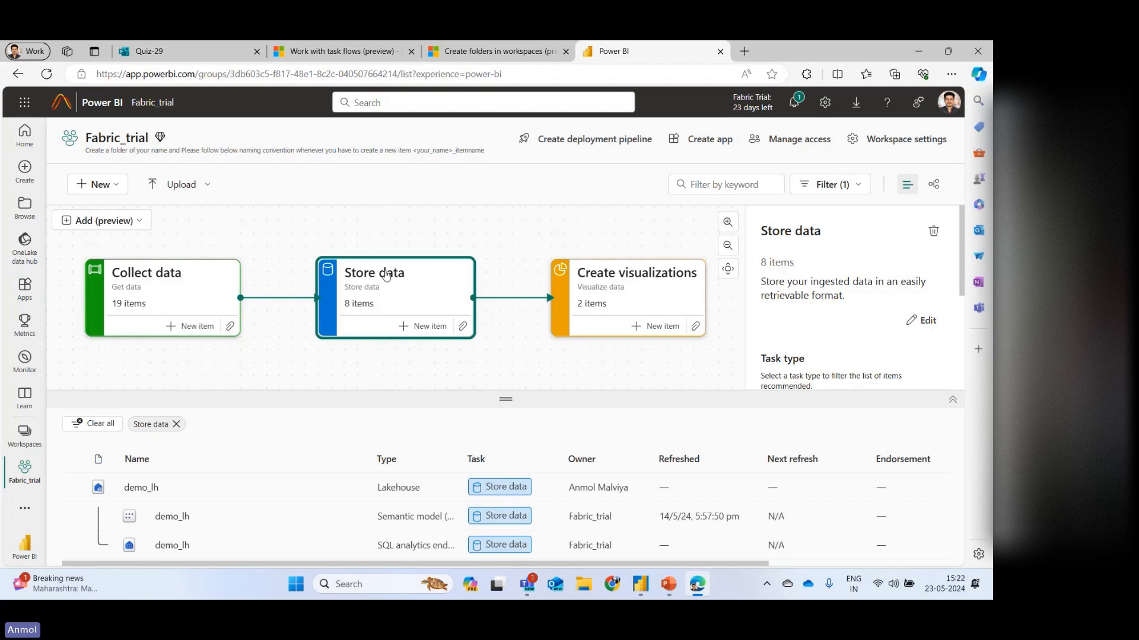
left_click(179, 283)
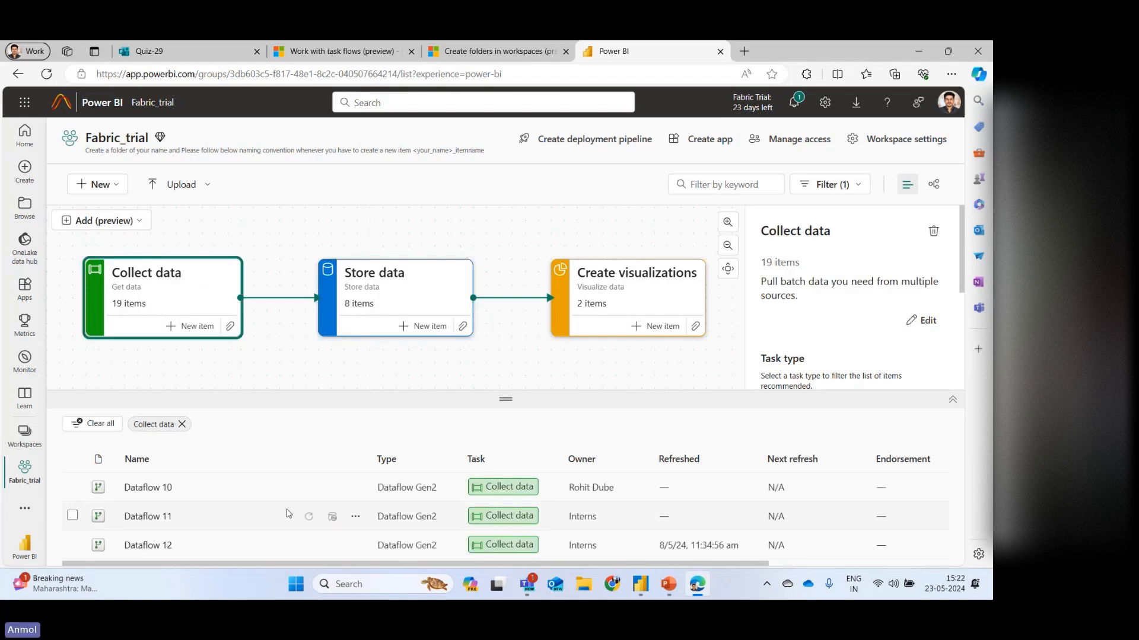
scroll(288, 513, "down", 4)
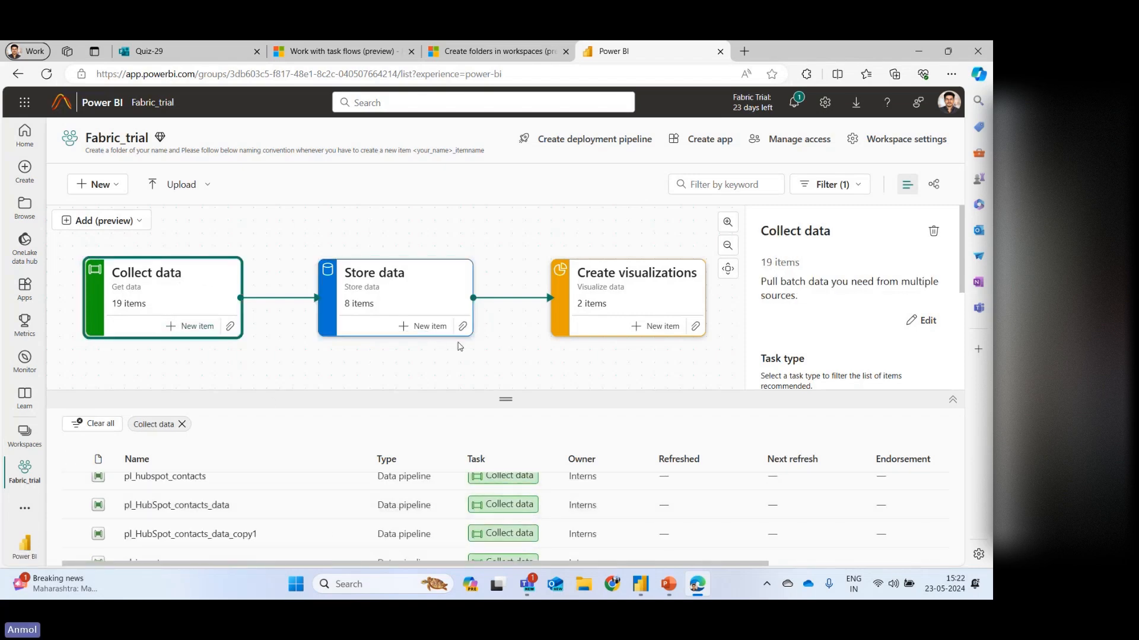
Step: Switch to the Task Flow in Microsoft Fabric.pptx presentation in PowerPoint and show slide 4, What is Task Flow
left_click(667, 586)
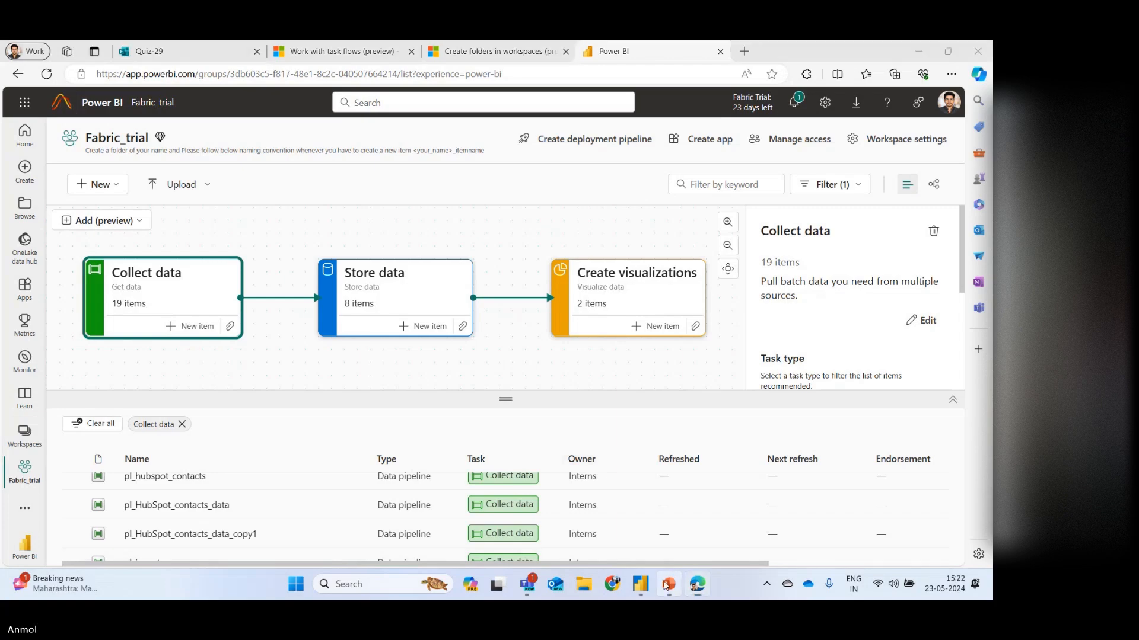
left_click(34, 256)
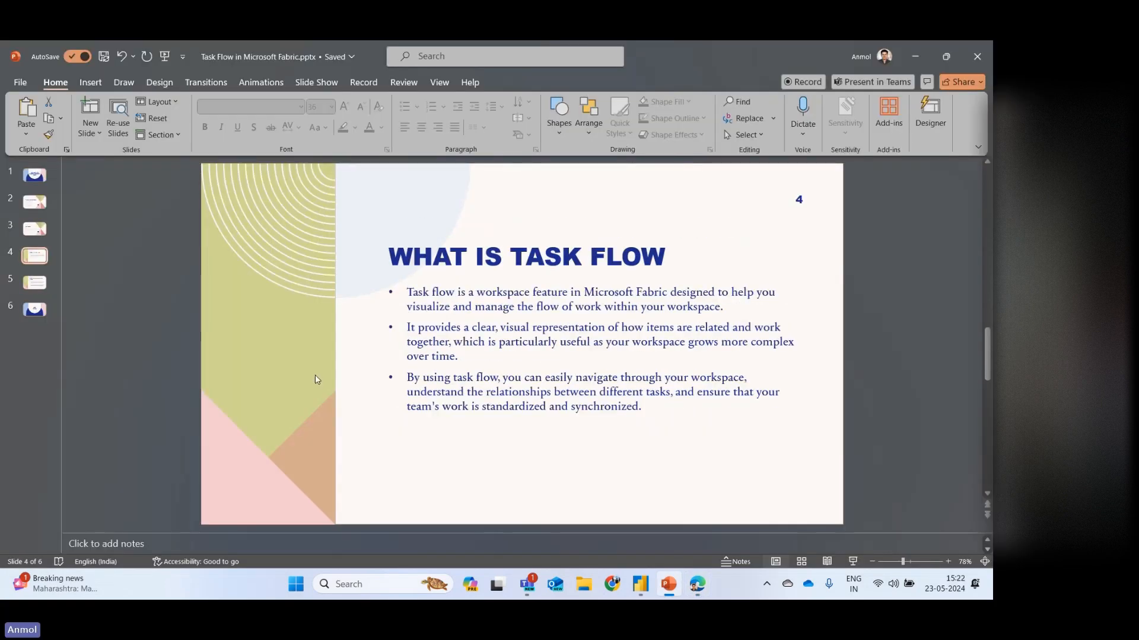